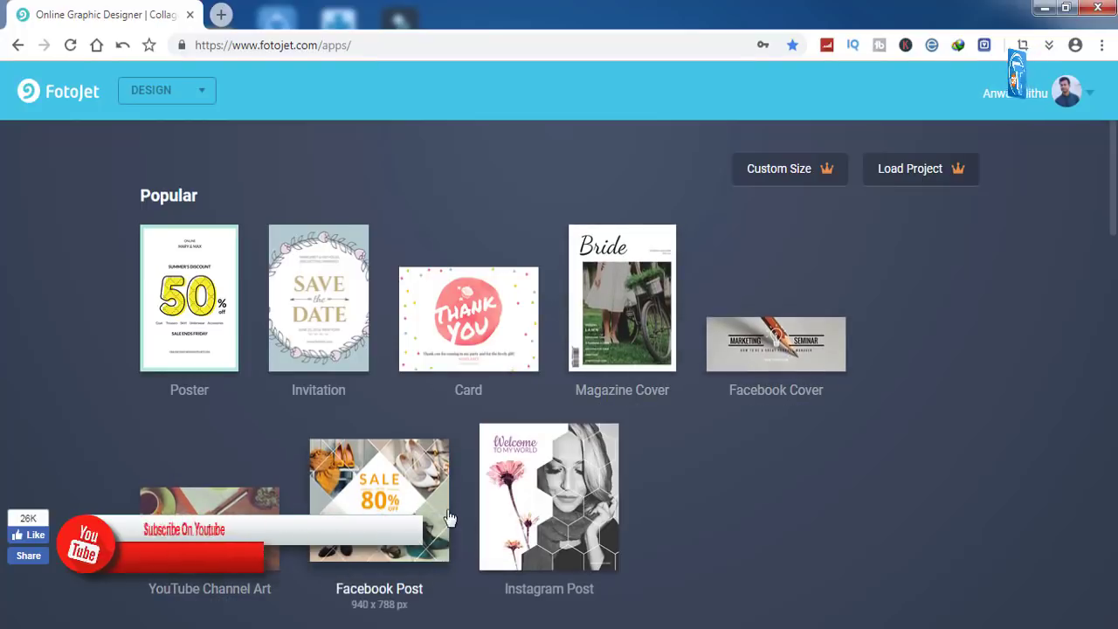
# Look through the available design categories, from Popular and Marketing through Social Media Header, Social Media Post, Event and Misc
pyautogui.scroll(-2, 731, 485)
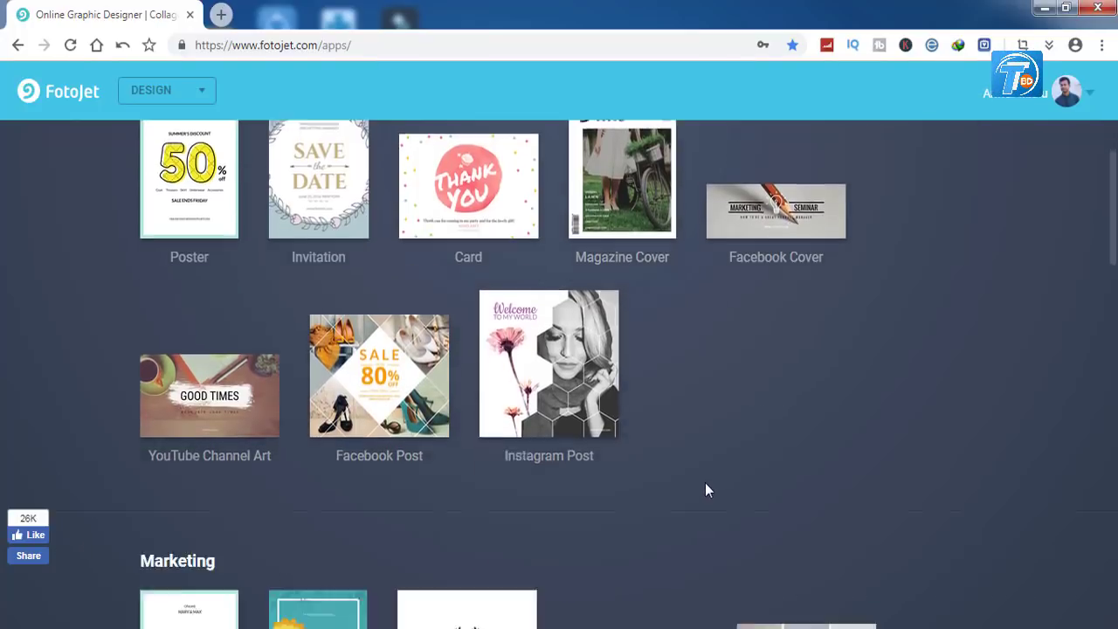
pyautogui.scroll(-5, 707, 490)
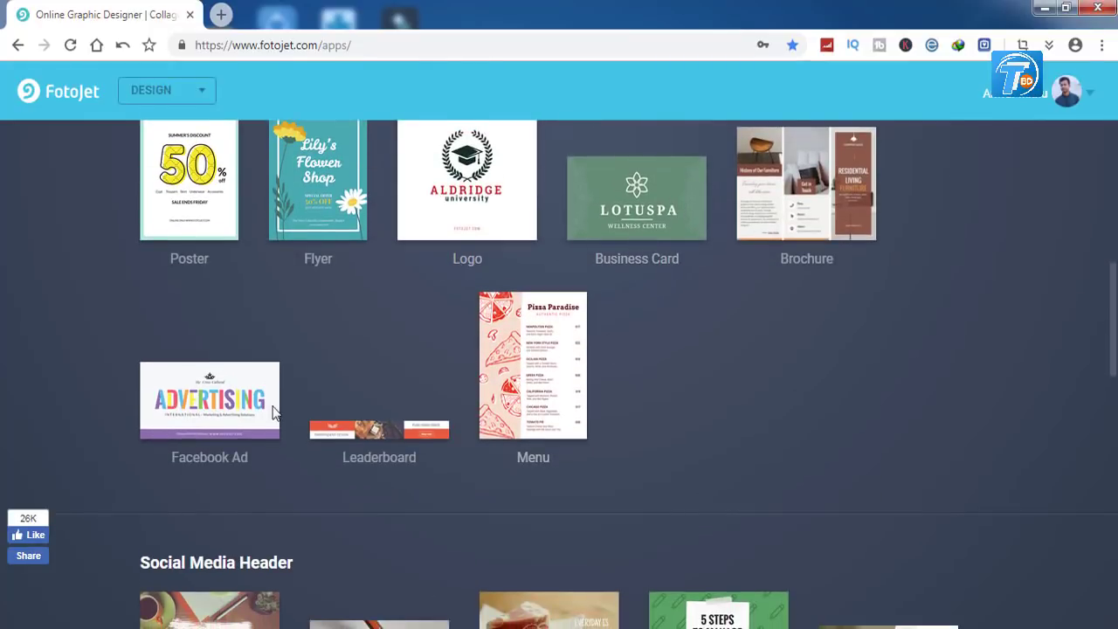
pyautogui.scroll(-1, 264, 423)
pyautogui.scroll(-4, 264, 423)
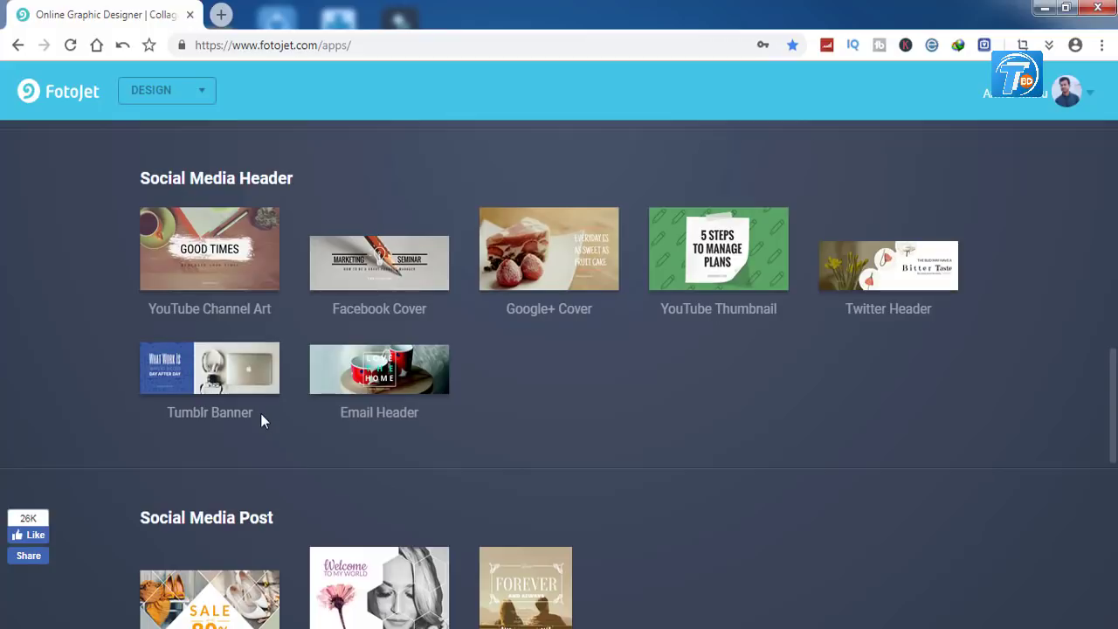
pyautogui.scroll(-8, 260, 427)
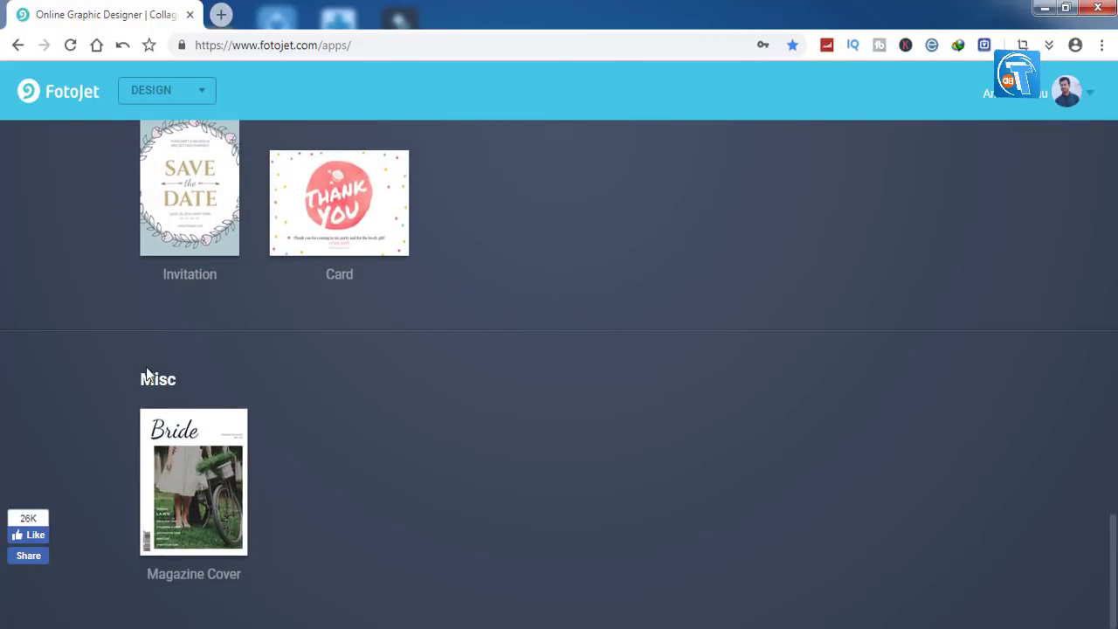
pyautogui.scroll(5, 146, 373)
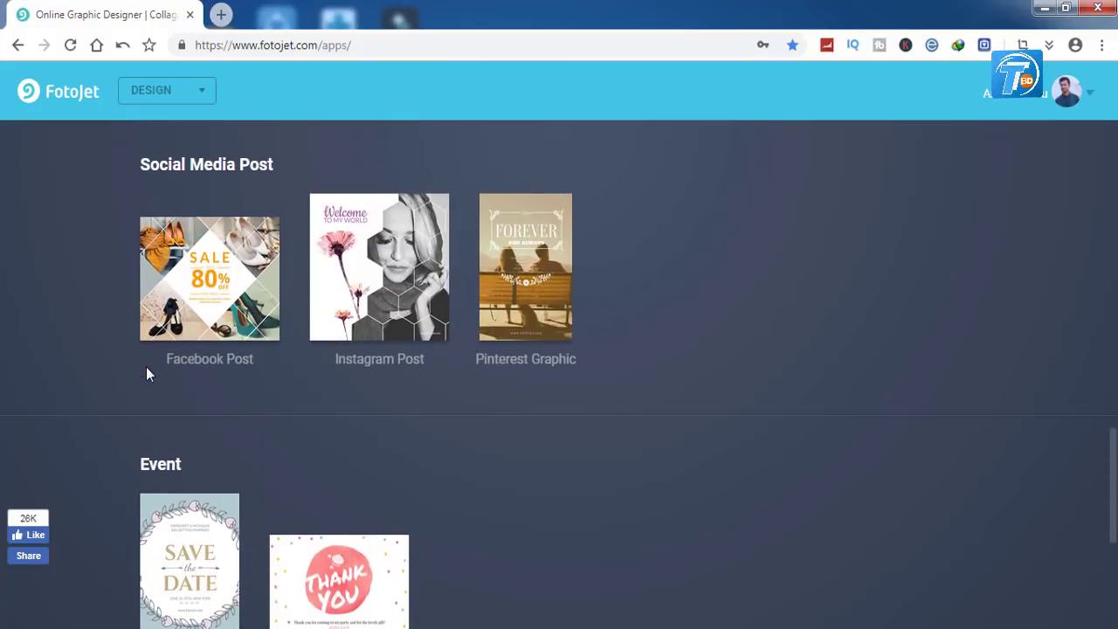
pyautogui.scroll(10, 146, 373)
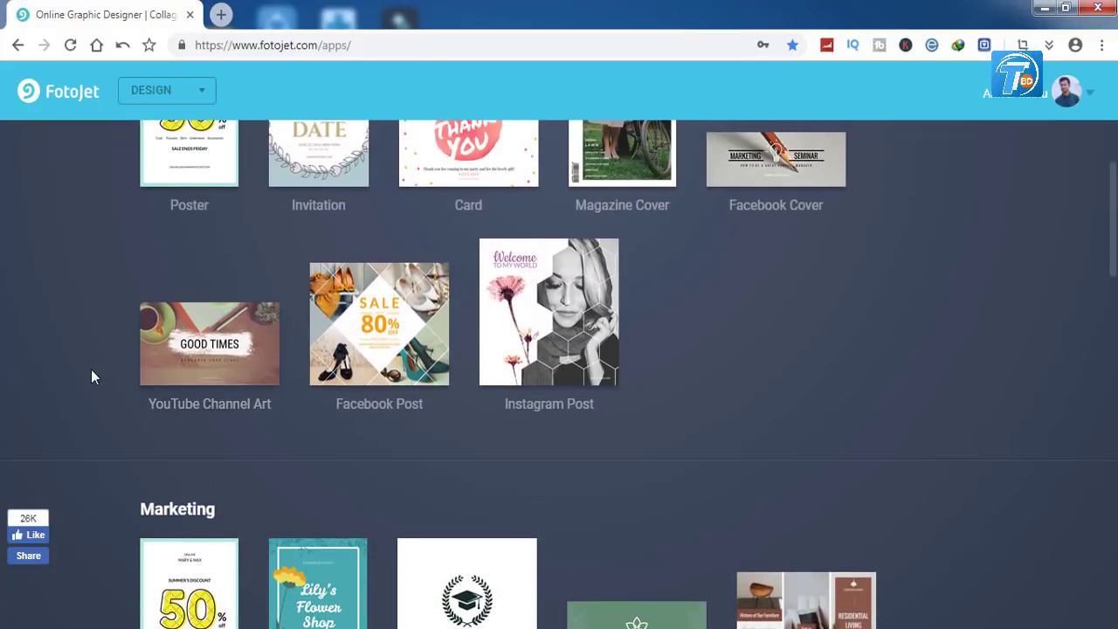
# Start a new YouTube Thumbnail design from the Social Media Header category
pyautogui.scroll(-3, 92, 374)
pyautogui.scroll(-1, 94, 377)
pyautogui.scroll(-4, 739, 450)
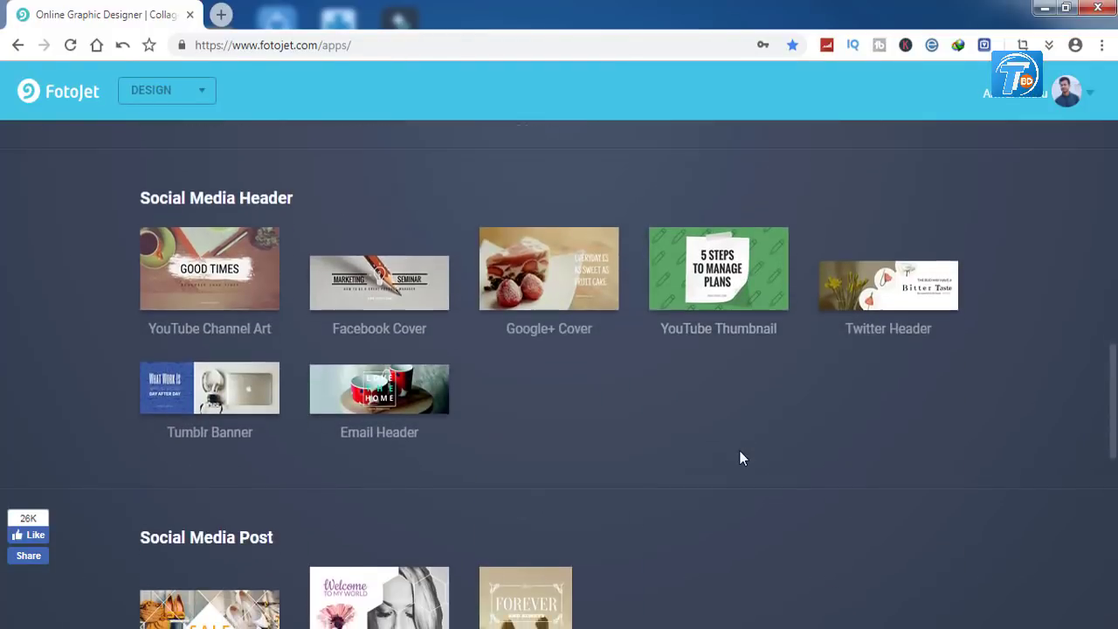
pyautogui.click(752, 275)
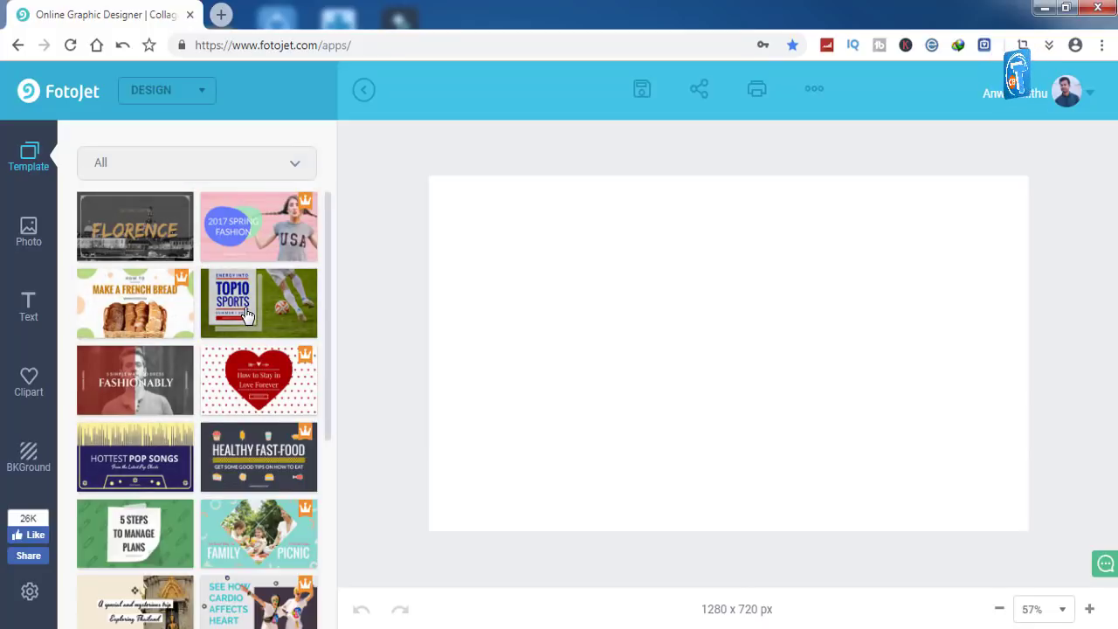
# Browse the thumbnail templates and apply the pink "2017 Spring Fashion" template to the canvas
pyautogui.scroll(-5, 247, 315)
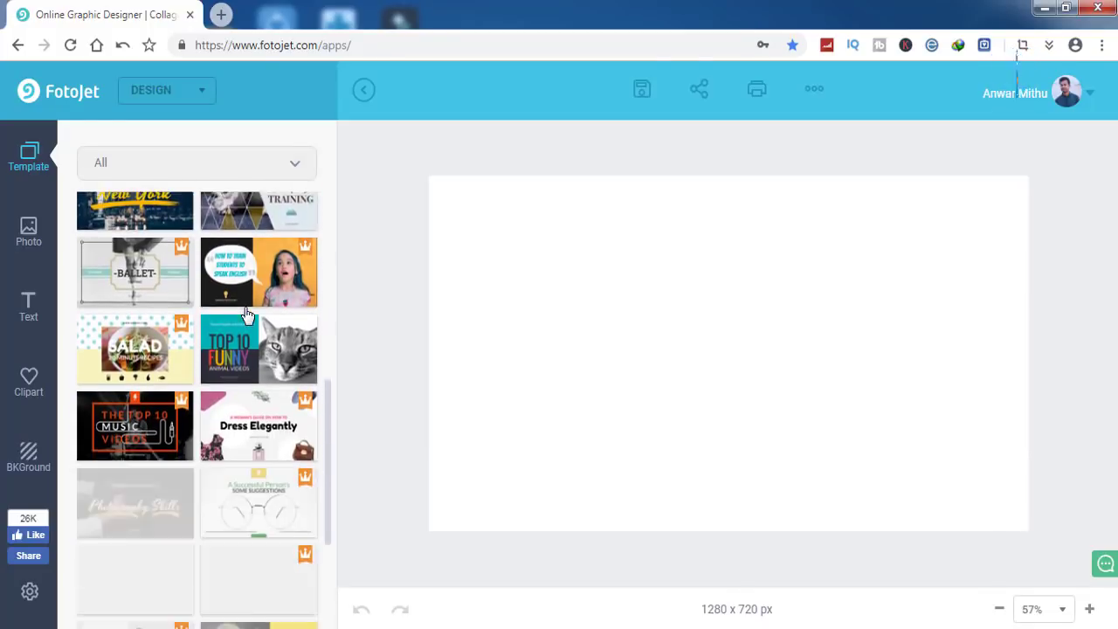
pyautogui.scroll(-10, 247, 314)
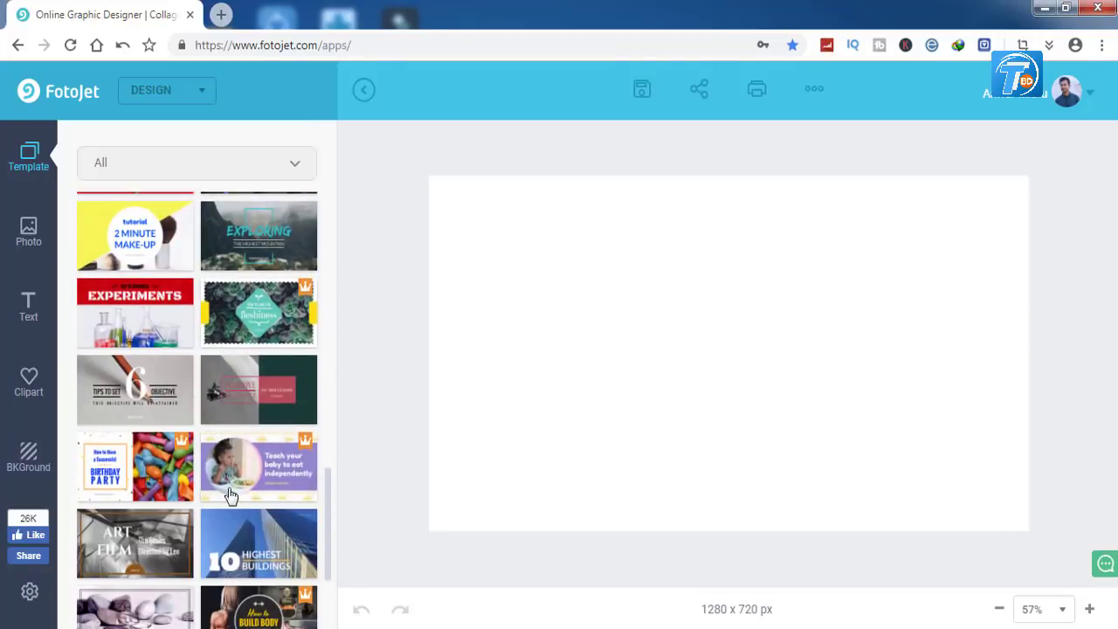
pyautogui.scroll(15, 215, 470)
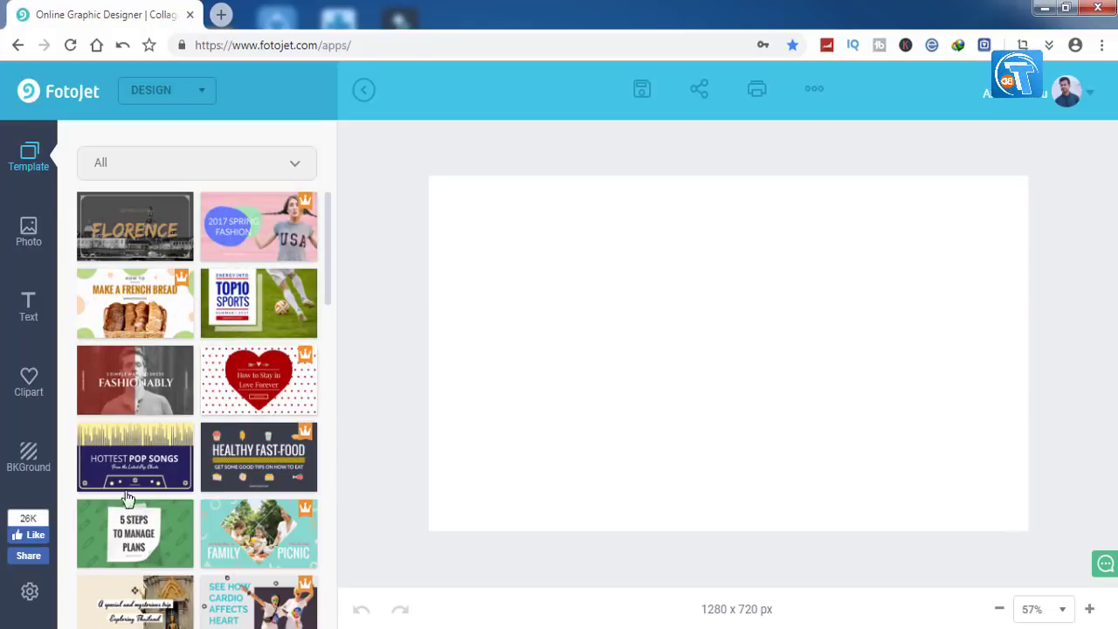
pyautogui.scroll(-5, 251, 452)
pyautogui.scroll(-4, 252, 452)
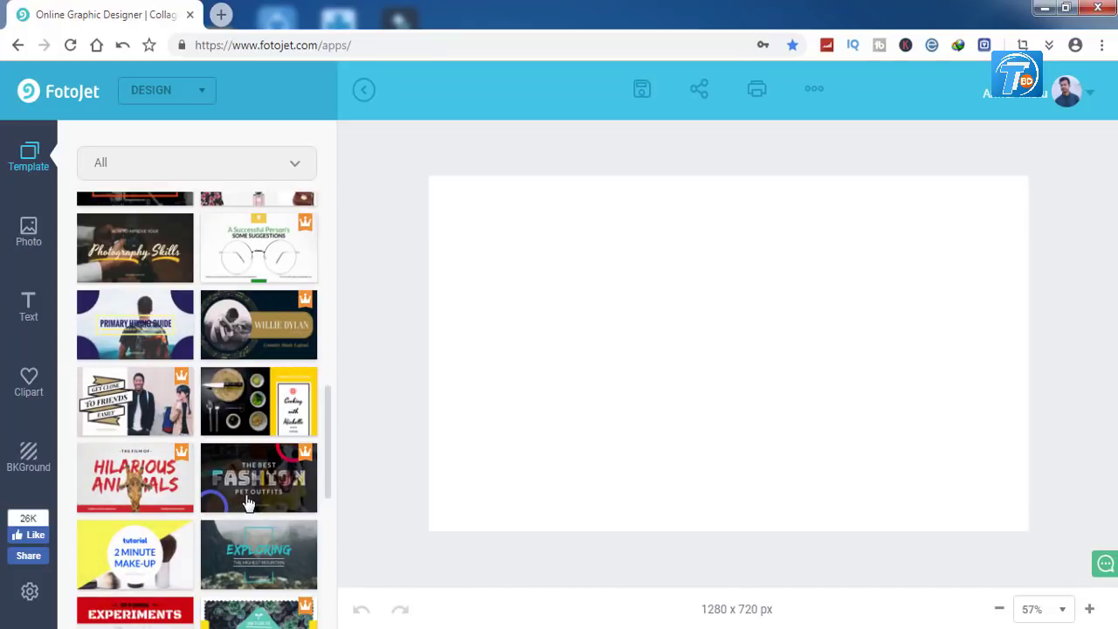
pyautogui.scroll(9, 252, 247)
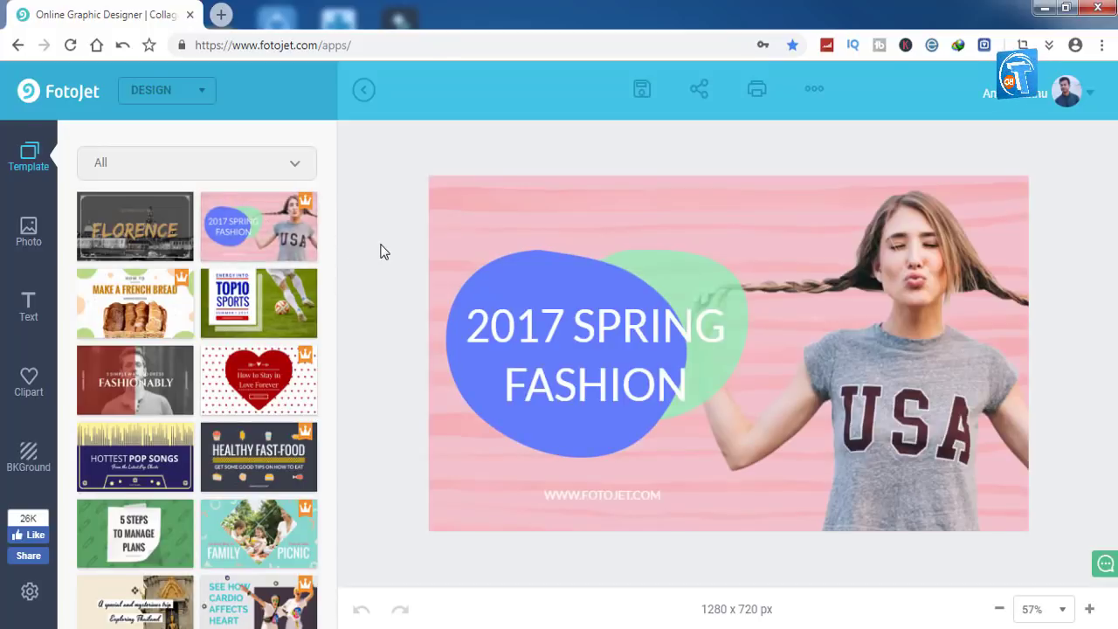
# Shrink the woman's photo slightly and reposition it against the right side of the thumbnail
pyautogui.click(552, 273)
pyautogui.click(391, 177)
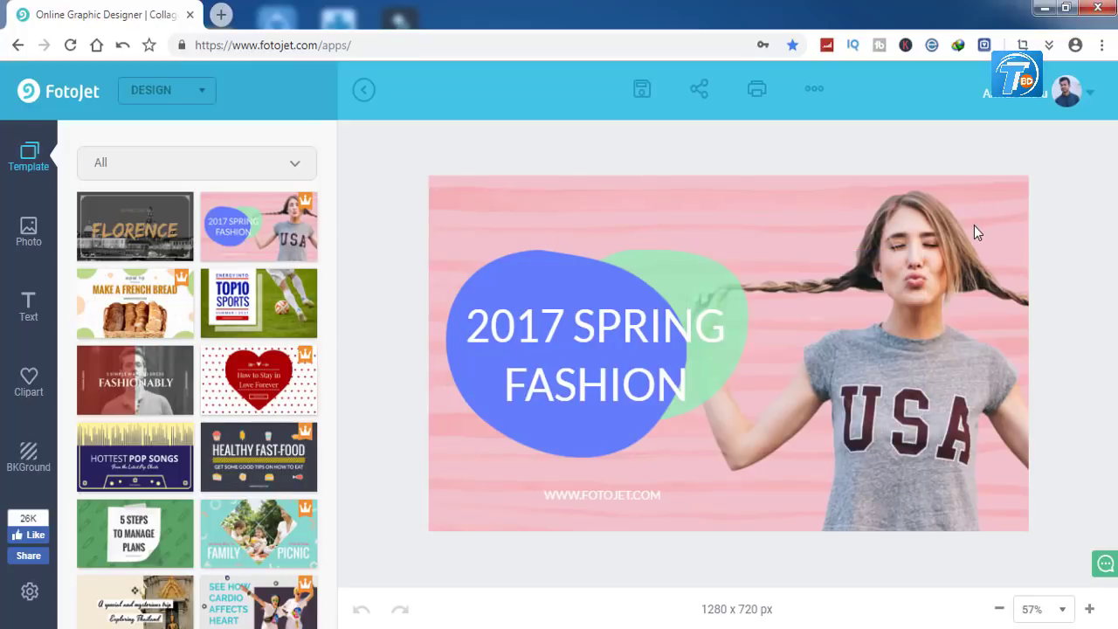
pyautogui.click(920, 256)
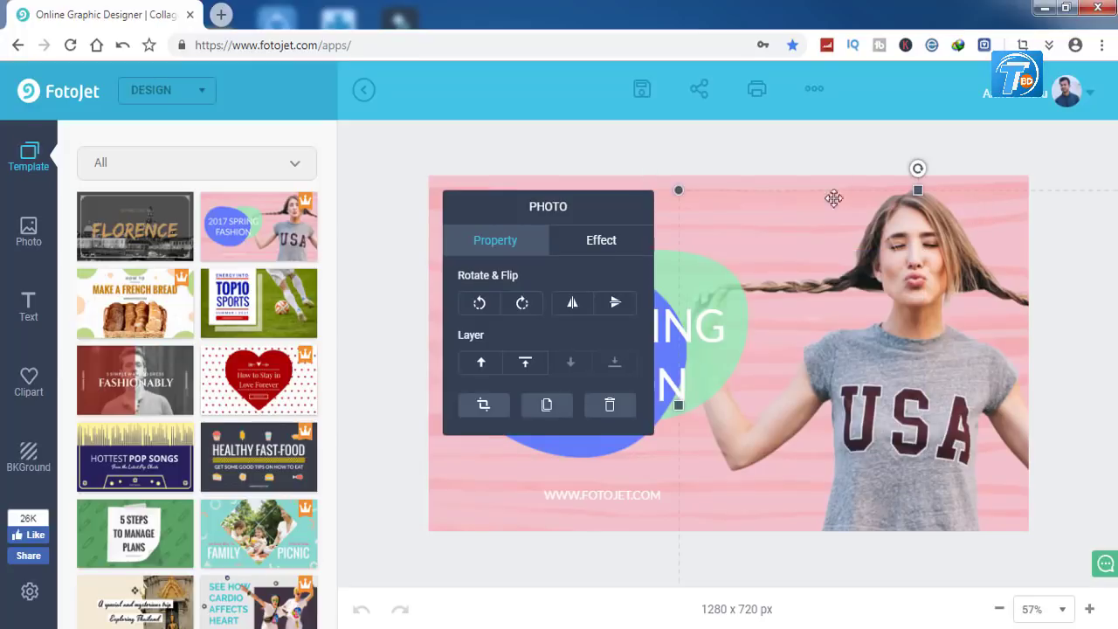
pyautogui.moveTo(911, 298); pyautogui.dragTo(884, 323)
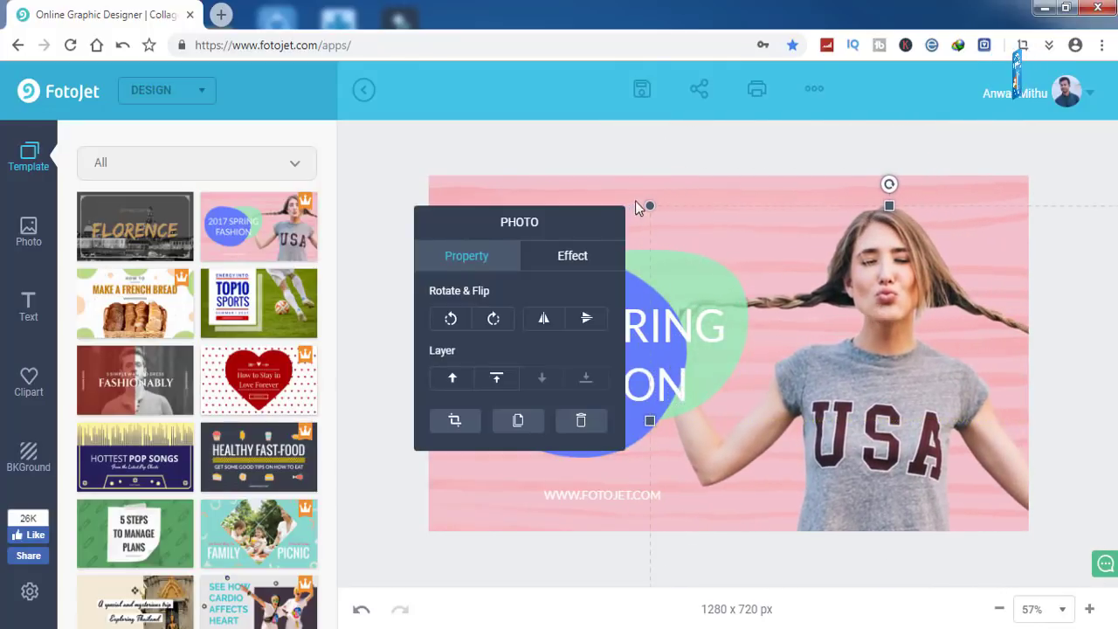
pyautogui.moveTo(655, 208); pyautogui.dragTo(691, 206)
pyautogui.moveTo(880, 385); pyautogui.dragTo(907, 327)
# Tint the blue blob shape behind the title a lighter blue and reposition it slightly higher behind the text
pyautogui.click(449, 345)
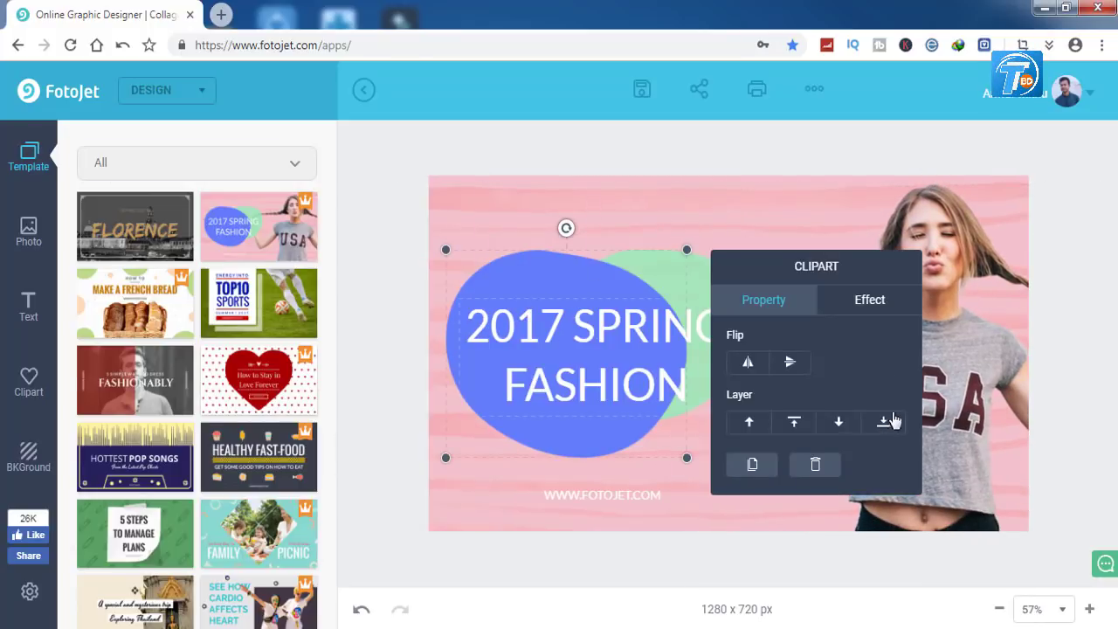
pyautogui.click(853, 302)
pyautogui.click(761, 301)
pyautogui.moveTo(521, 274); pyautogui.dragTo(520, 223)
pyautogui.click(869, 249)
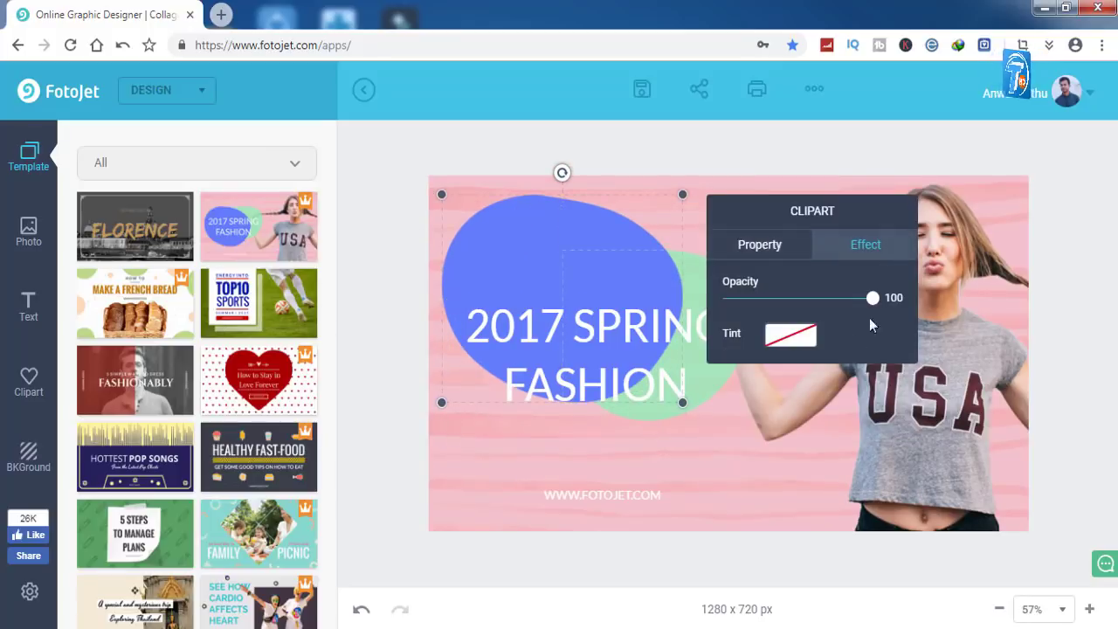
pyautogui.click(791, 333)
pyautogui.click(803, 453)
pyautogui.moveTo(808, 486); pyautogui.dragTo(802, 416)
pyautogui.click(690, 152)
pyautogui.moveTo(570, 258); pyautogui.dragTo(577, 292)
# Try the navy handwritten, red script and dark-glow preset text styles on the "2017 SPRING FASHION" title
pyautogui.click(701, 270)
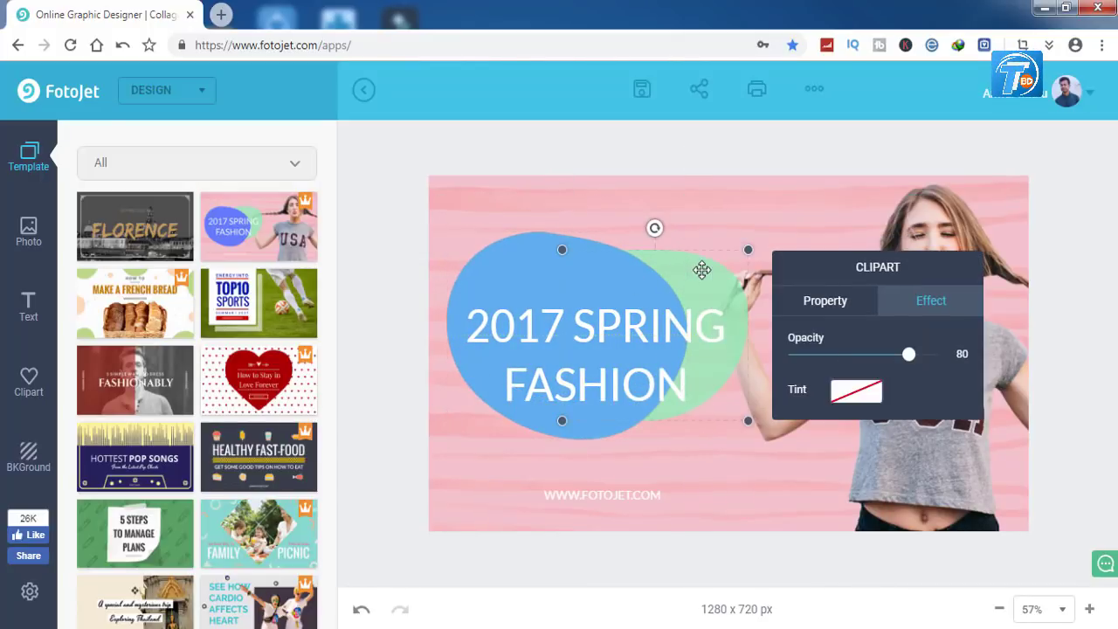
pyautogui.click(699, 175)
pyautogui.click(629, 322)
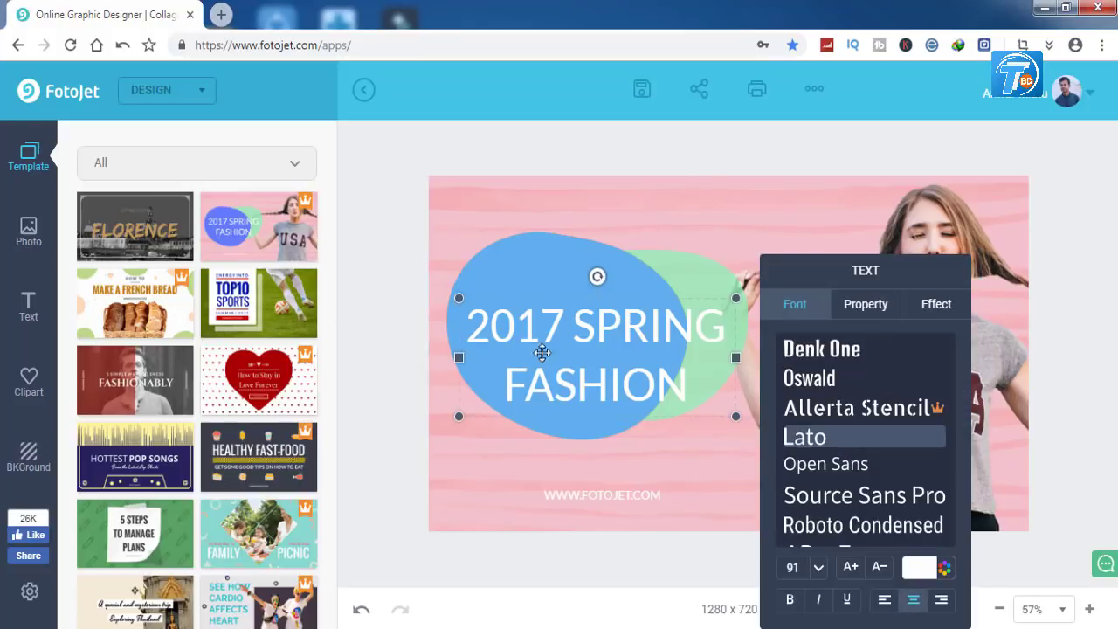
pyautogui.click(19, 316)
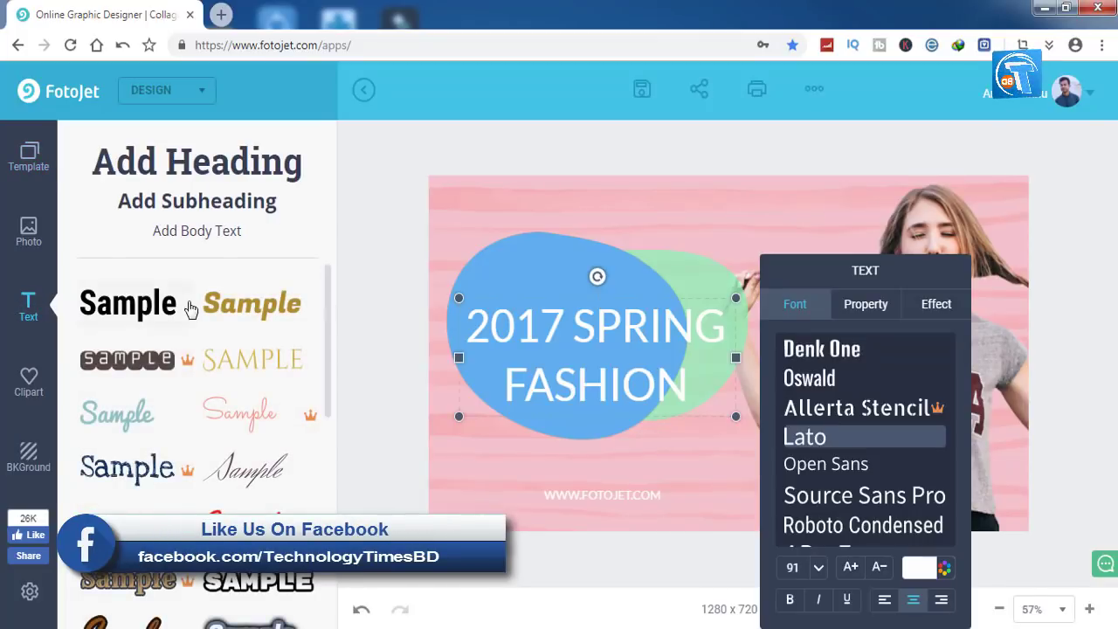
pyautogui.click(130, 475)
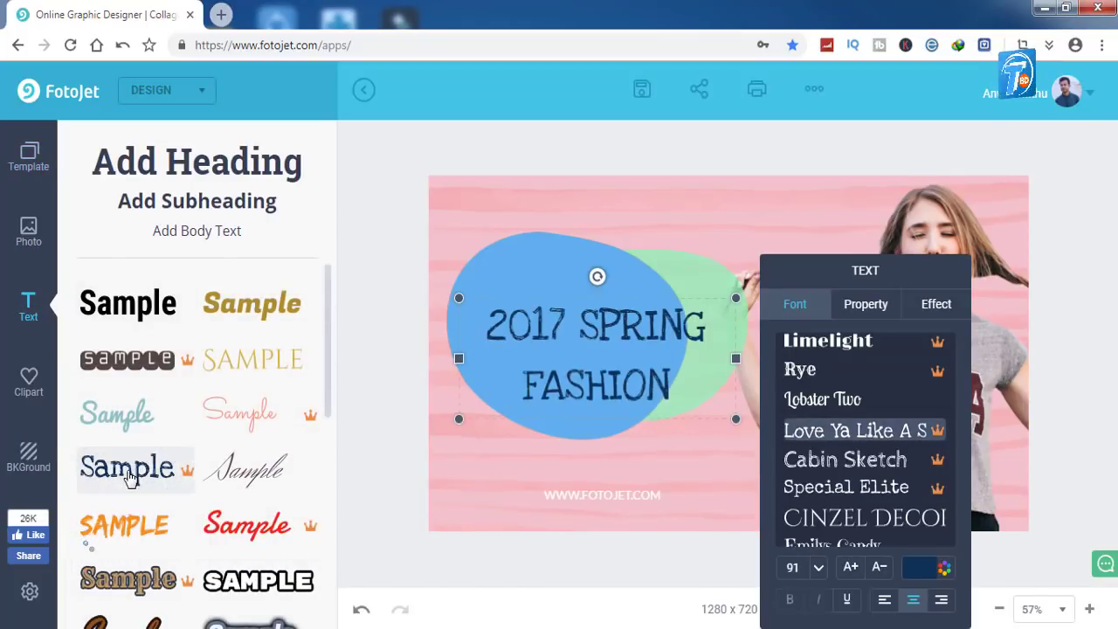
pyautogui.click(257, 529)
pyautogui.scroll(-2, 254, 446)
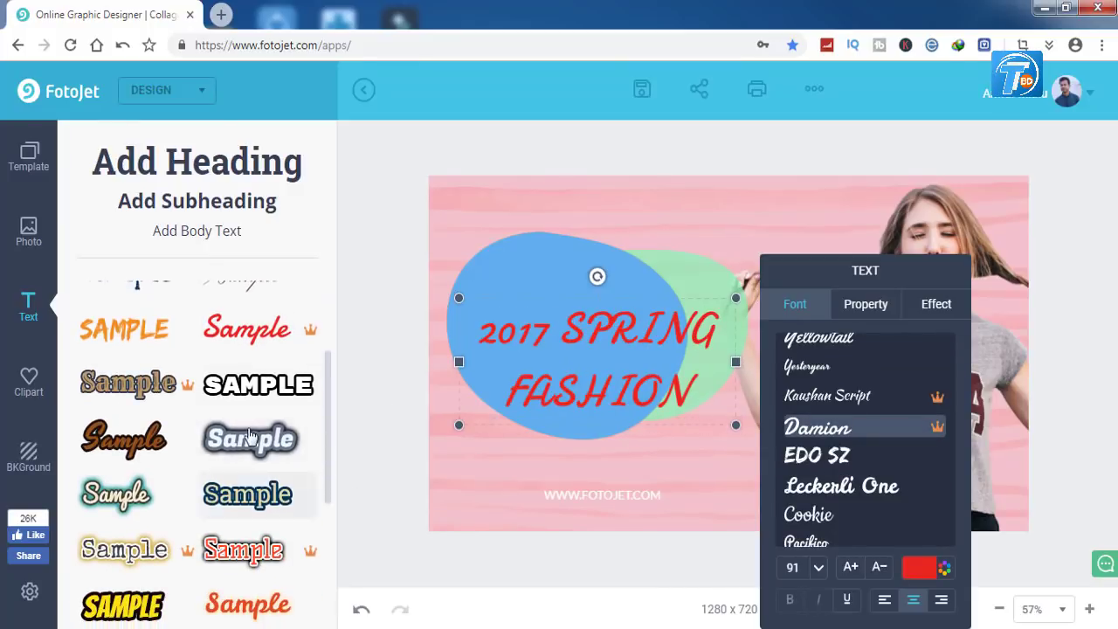
pyautogui.click(253, 440)
pyautogui.scroll(-2, 260, 472)
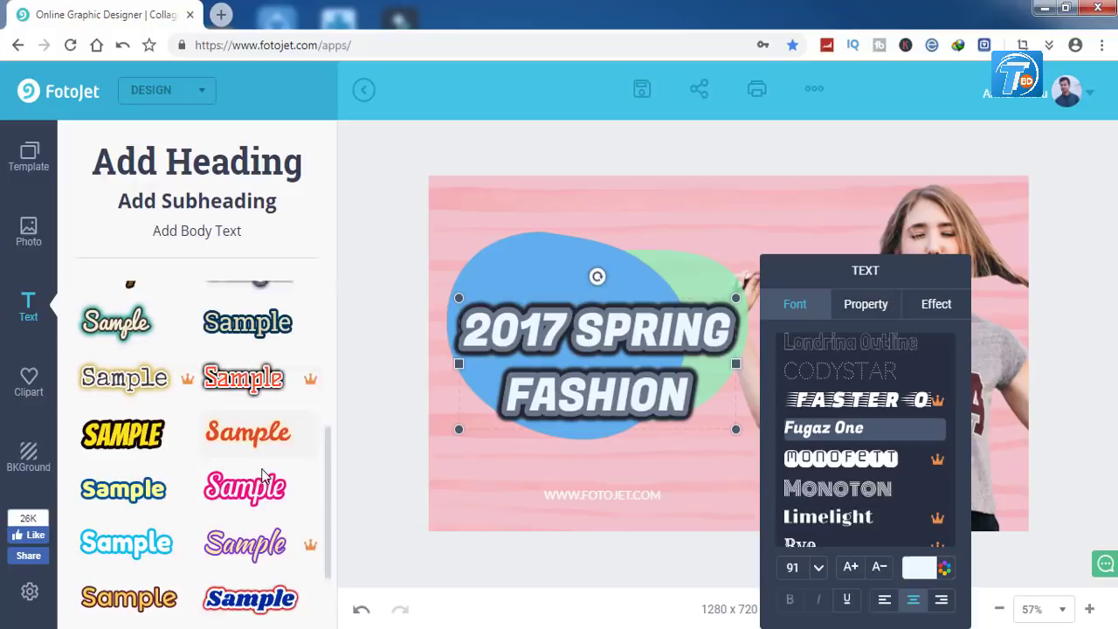
# Try more preset styles on the title, including orange-red, blue with red outline, green-glow and yellow with navy outline
pyautogui.click(242, 370)
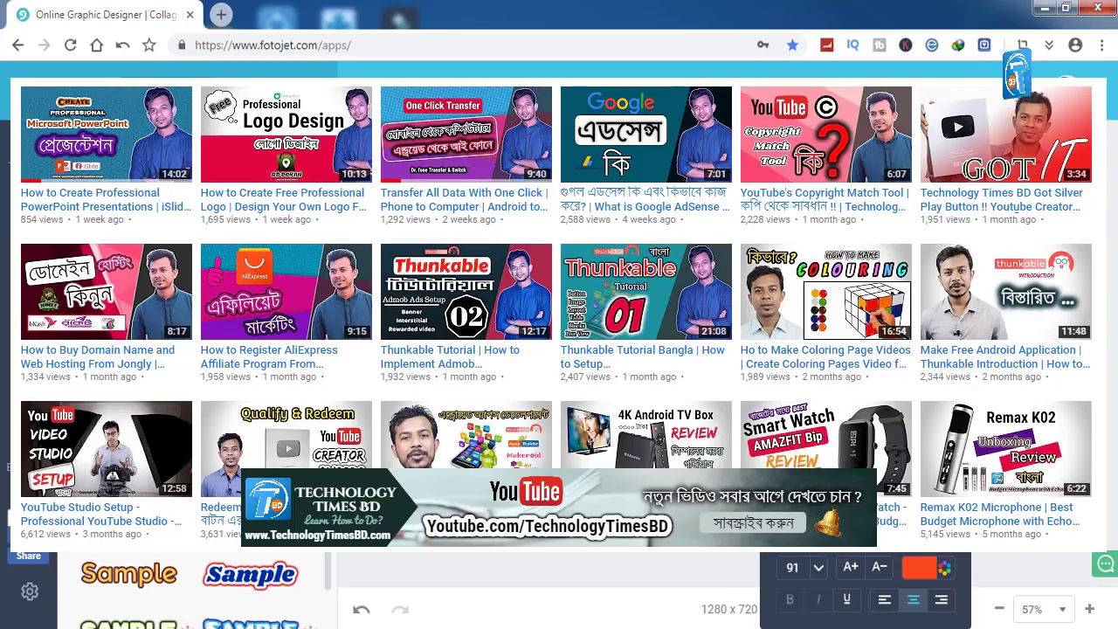
pyautogui.scroll(-2, 245, 375)
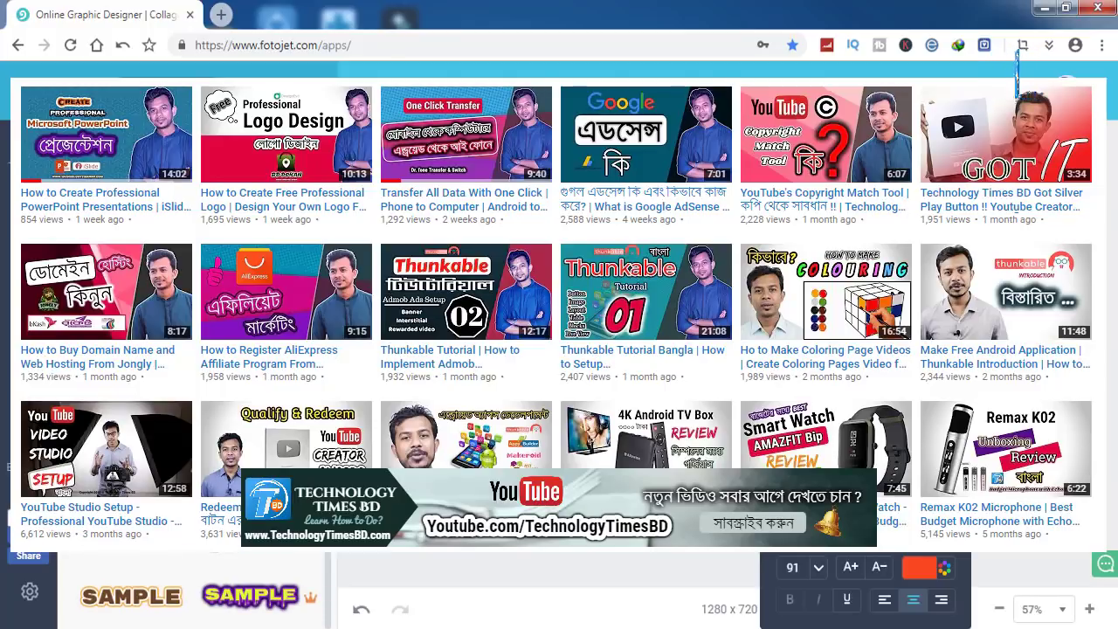
pyautogui.click(244, 376)
pyautogui.click(242, 486)
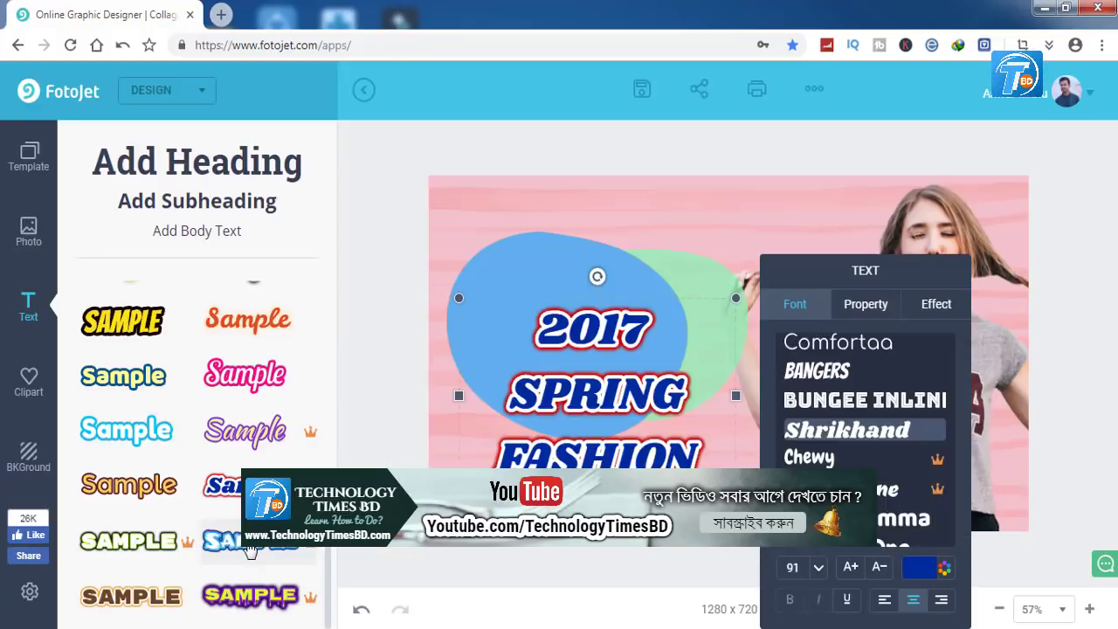
pyautogui.click(239, 540)
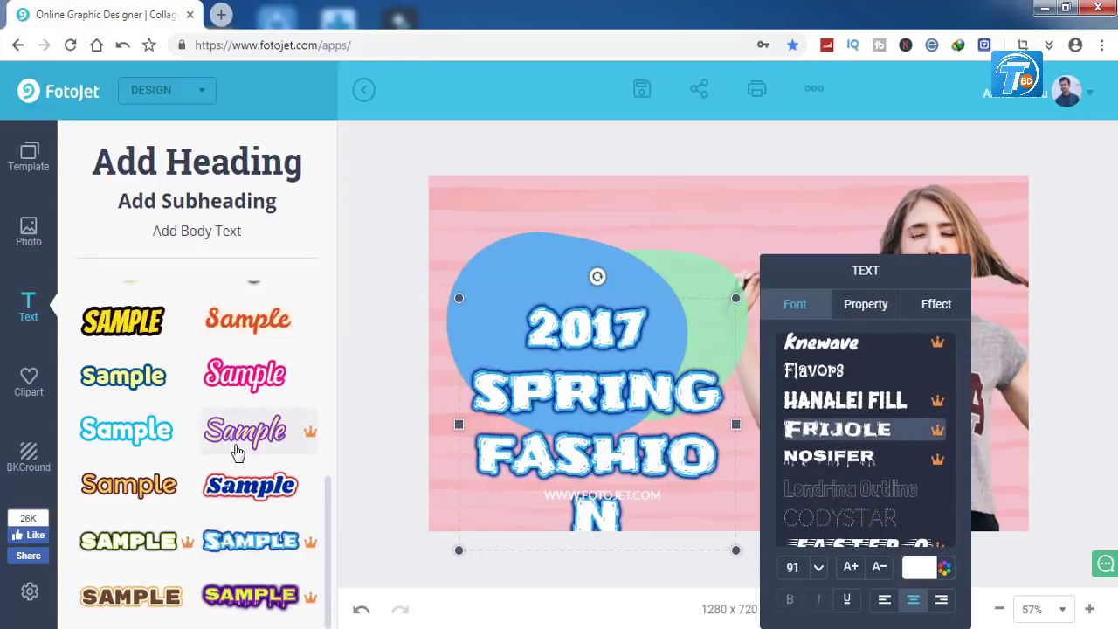
pyautogui.click(140, 535)
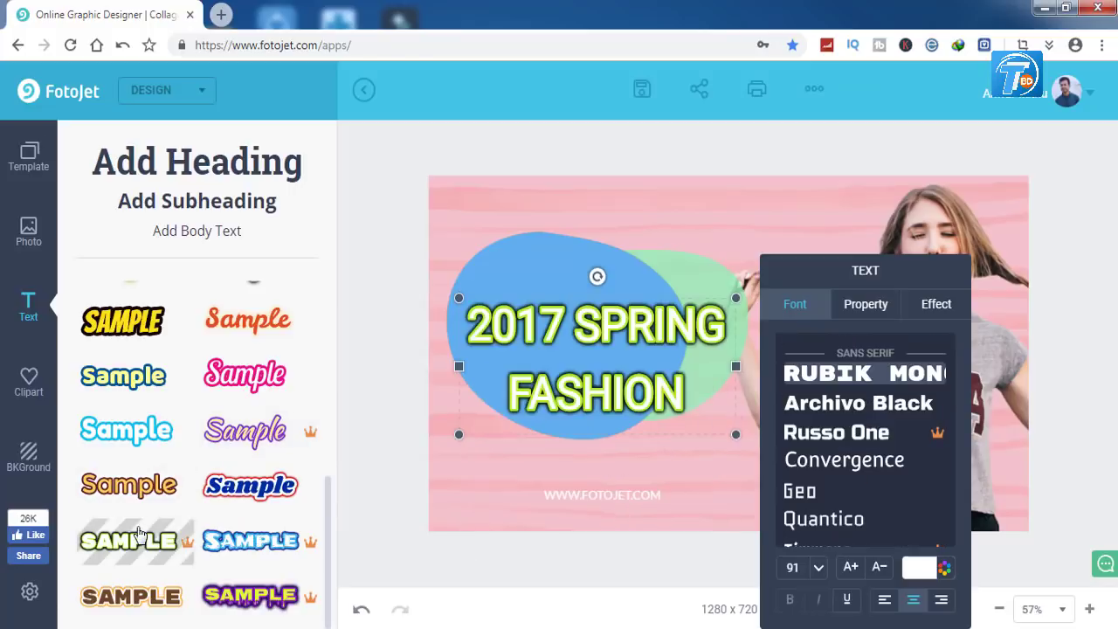
pyautogui.click(160, 377)
# Apply the white, black-outlined block preset style to the "2017 SPRING FASHION" title and set its text color to pinkish red
pyautogui.scroll(5, 162, 525)
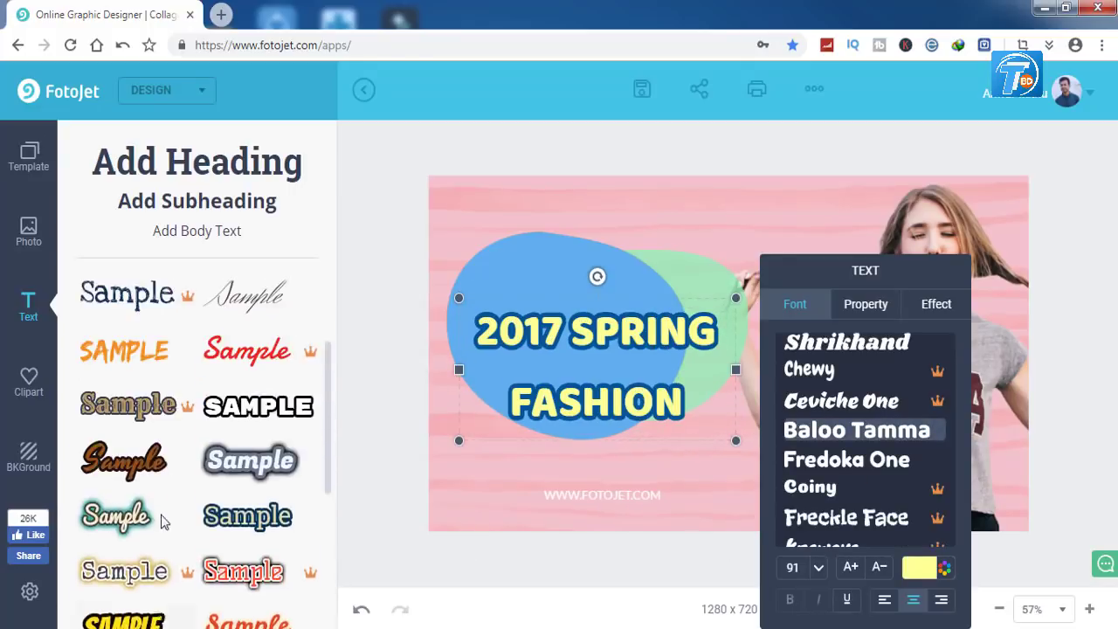
pyautogui.scroll(3, 163, 522)
pyautogui.hotkey('ctrl', 'z')
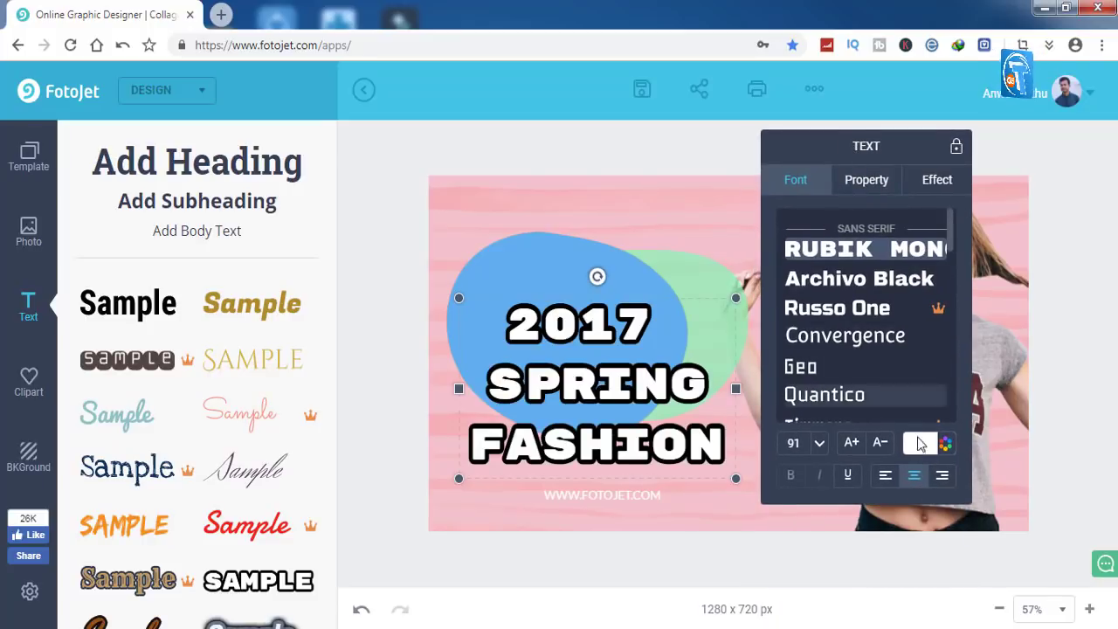
pyautogui.click(920, 444)
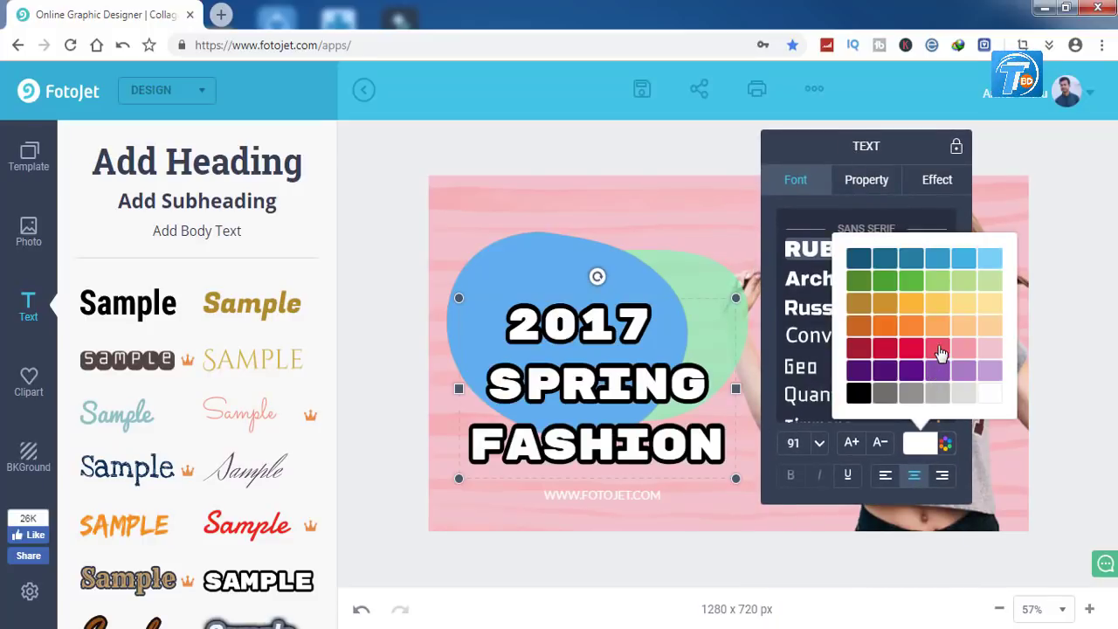
pyautogui.click(939, 350)
# Enable the glow effect on the title and set the glow radius to 73
pyautogui.click(868, 181)
pyautogui.click(921, 181)
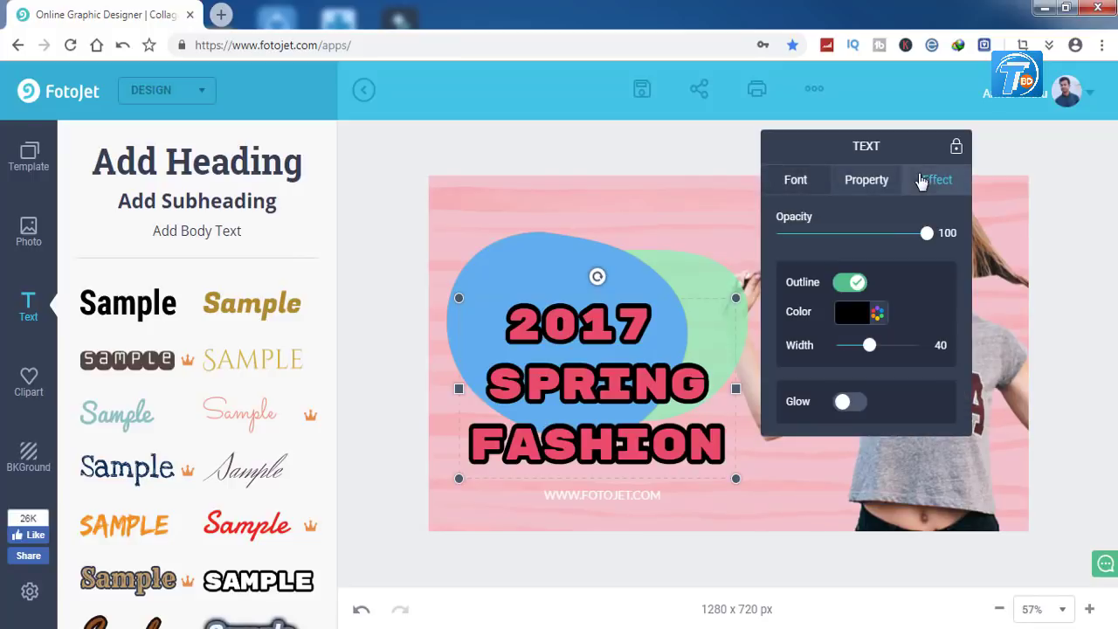
pyautogui.click(852, 403)
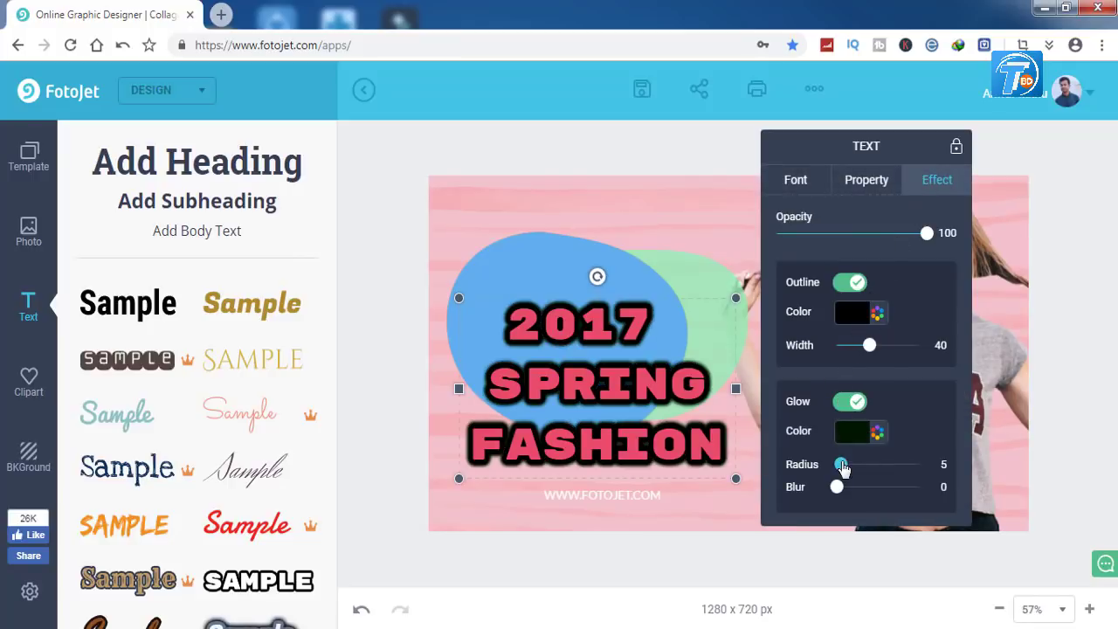
pyautogui.moveTo(842, 467); pyautogui.dragTo(900, 468)
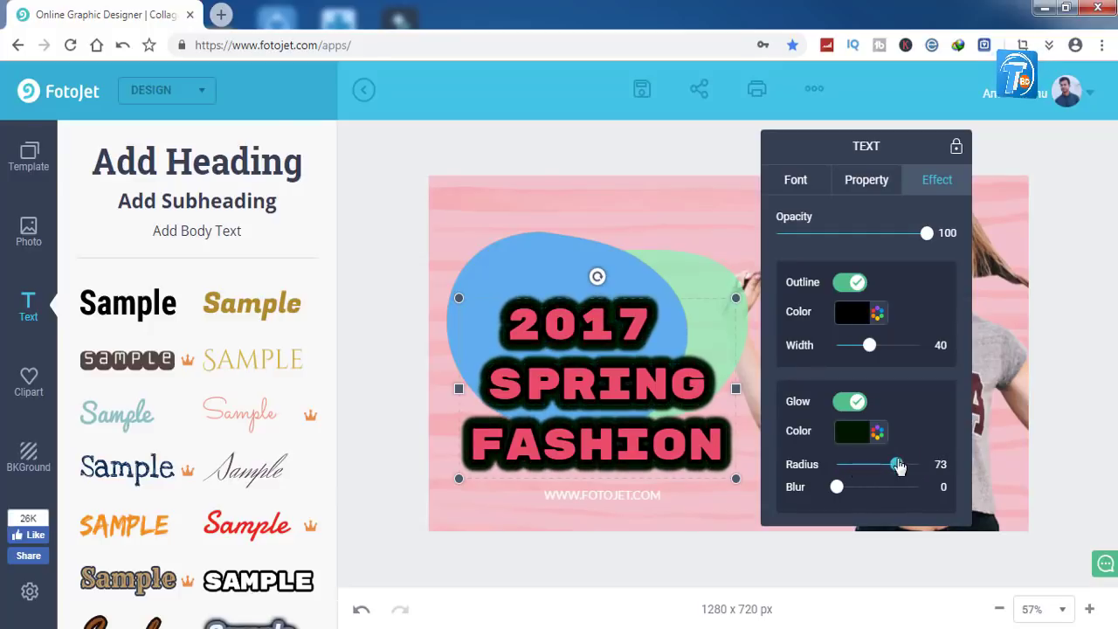
# Set the title's glow blur to 84 and its outline width to 15, toggling the outline off and back on
pyautogui.moveTo(839, 488); pyautogui.dragTo(905, 489)
pyautogui.click(870, 347)
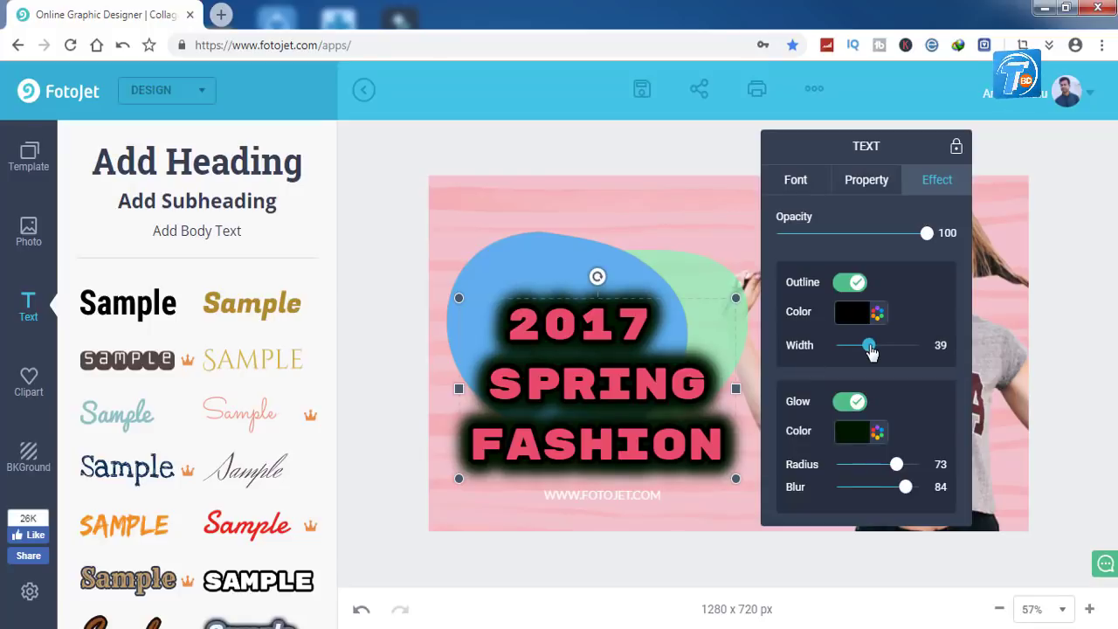
pyautogui.moveTo(870, 347); pyautogui.dragTo(845, 348)
pyautogui.click(849, 283)
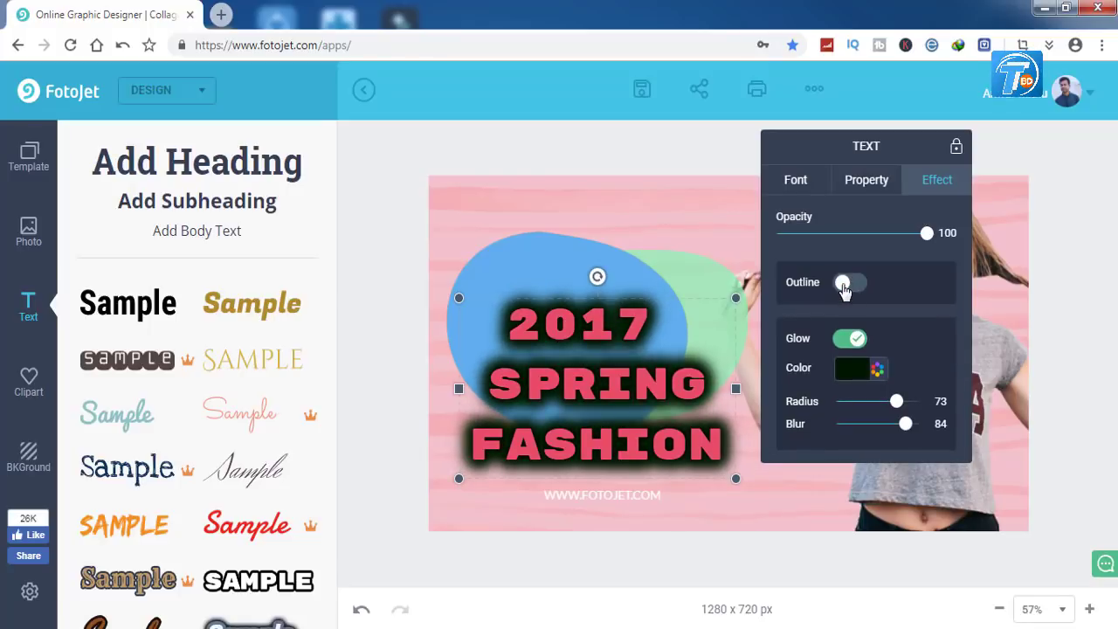
pyautogui.click(844, 285)
# Try a lower opacity on the title and return it to 100
pyautogui.moveTo(930, 236); pyautogui.dragTo(848, 232)
pyautogui.moveTo(913, 241); pyautogui.dragTo(928, 232)
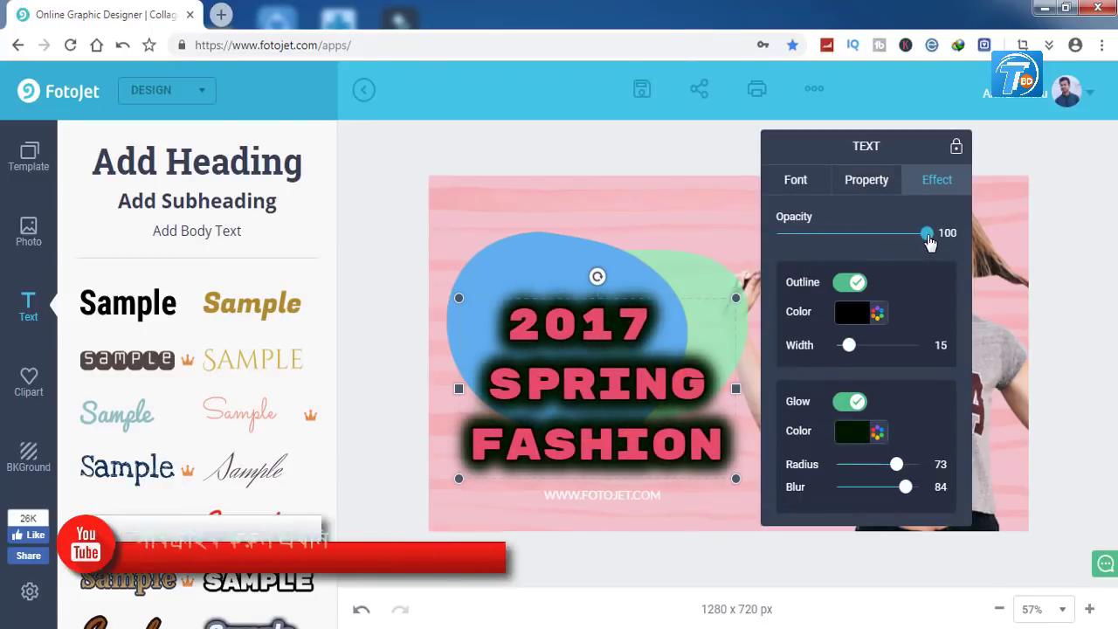
pyautogui.click(846, 189)
# Try the Convergence and Allerta Stencil fonts on the "2017 SPRING FASHION" title and apply Open Sans
pyautogui.click(796, 180)
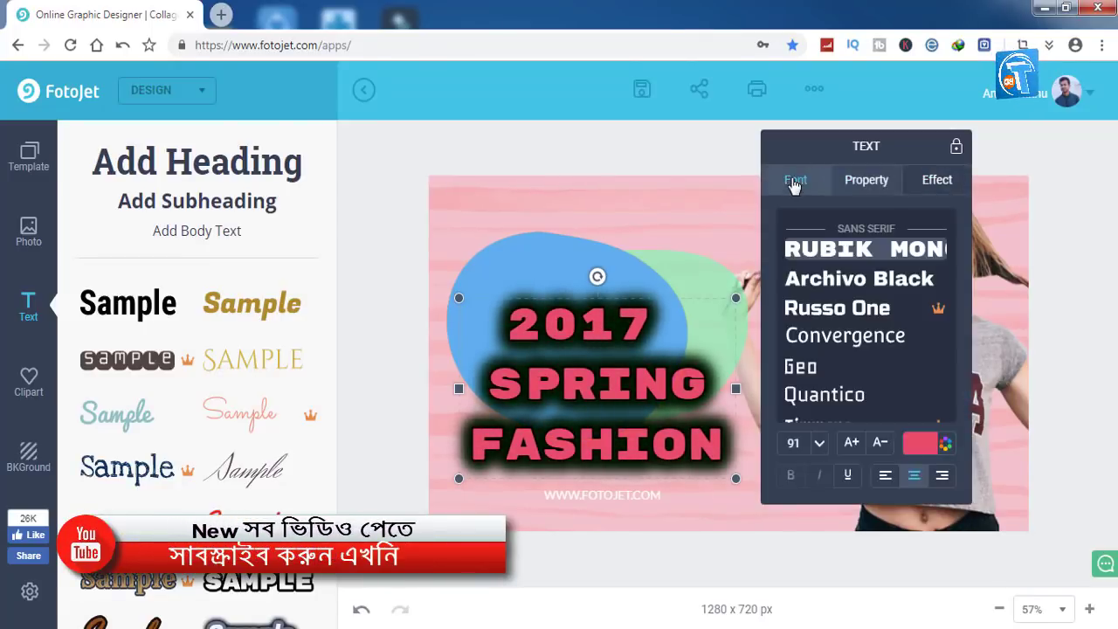
pyautogui.click(872, 181)
pyautogui.click(803, 181)
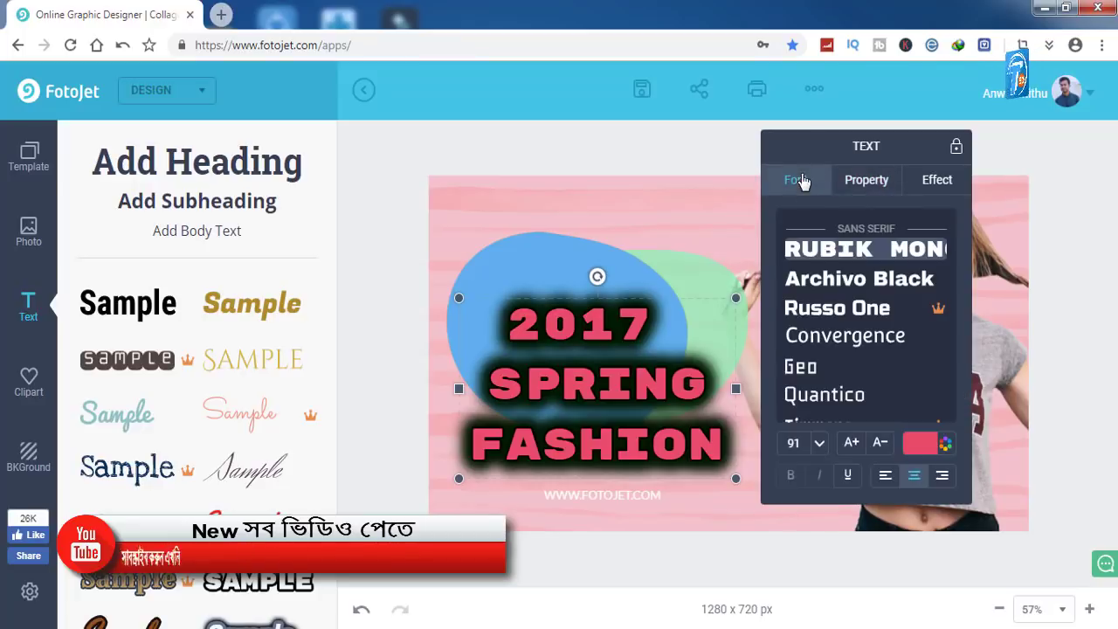
pyautogui.click(847, 343)
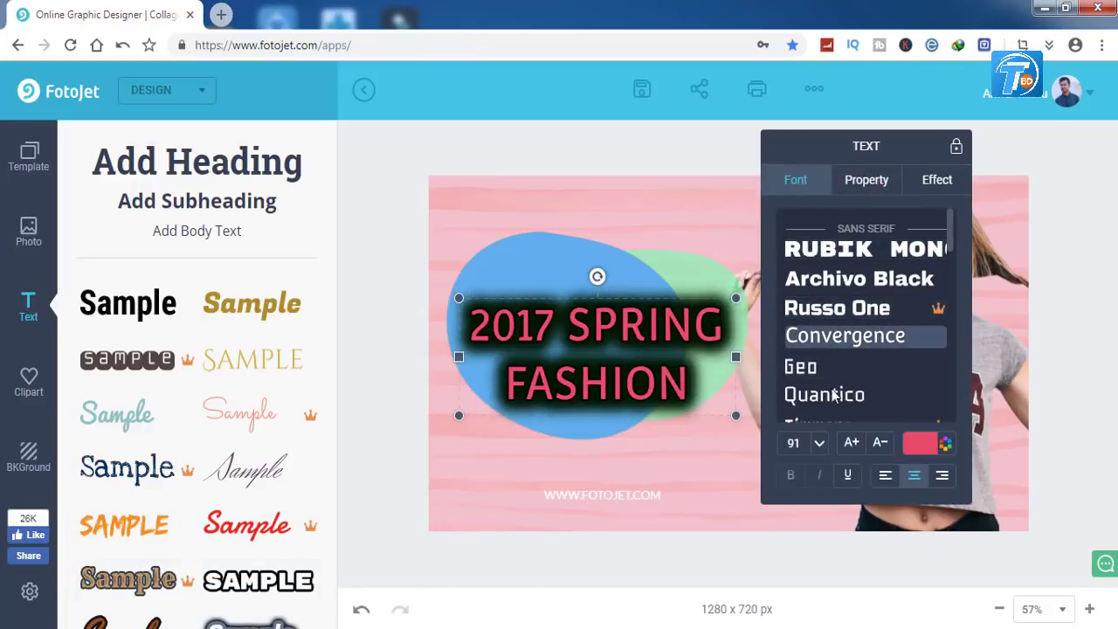
pyautogui.scroll(-1, 855, 350)
pyautogui.scroll(-2, 854, 349)
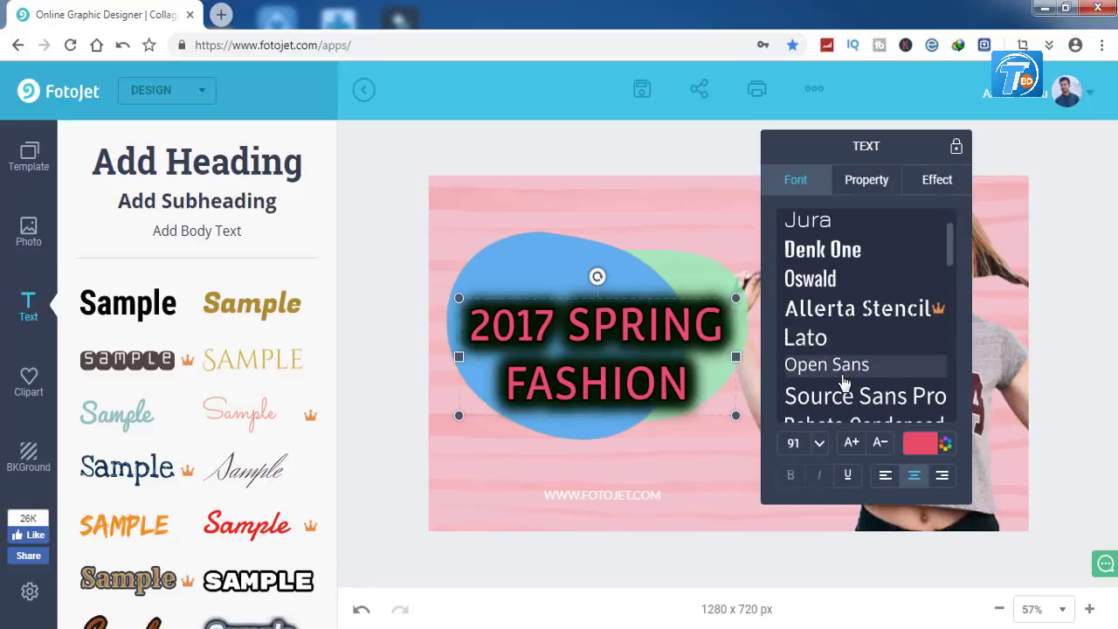
pyautogui.click(844, 314)
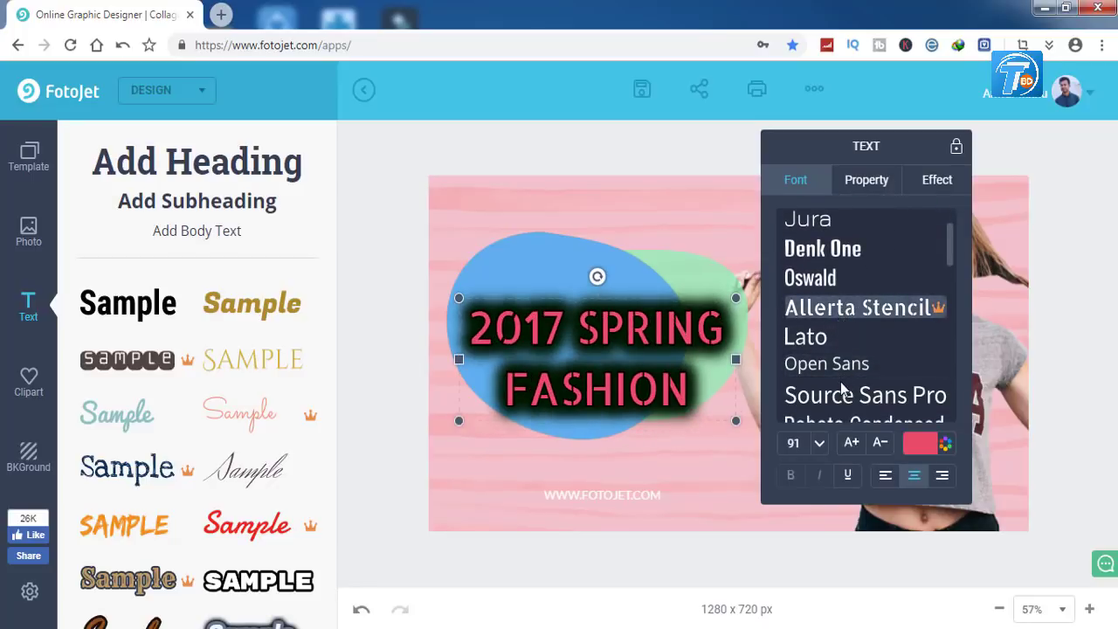
pyautogui.click(830, 367)
pyautogui.click(626, 139)
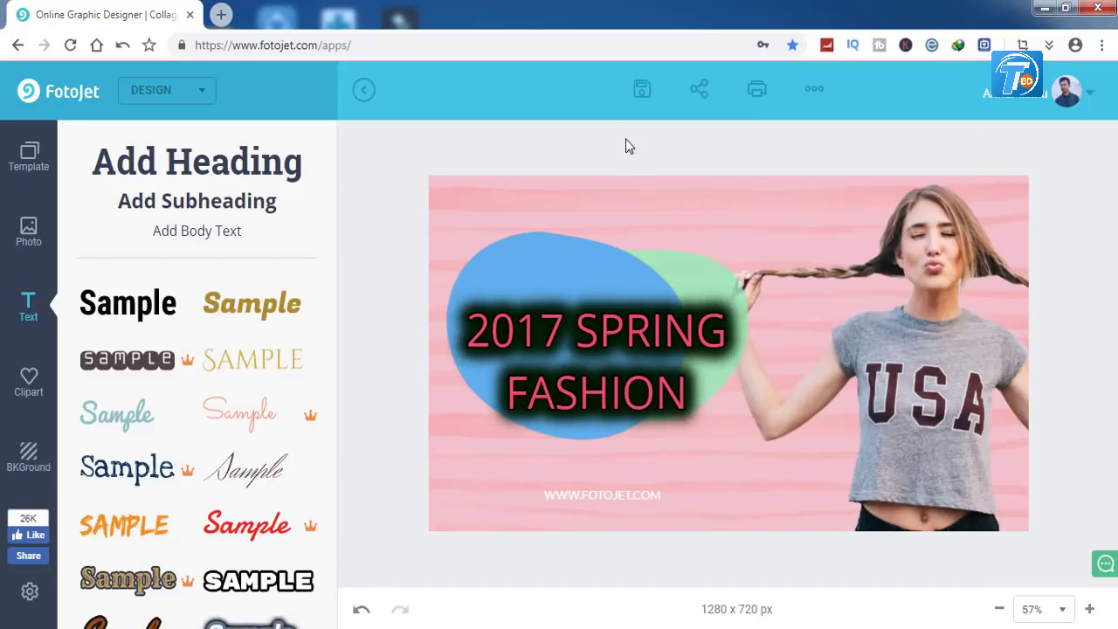
# Replace the title text with "বাংলা" using Bangla keyboard input and enlarge the text
pyautogui.click(581, 325)
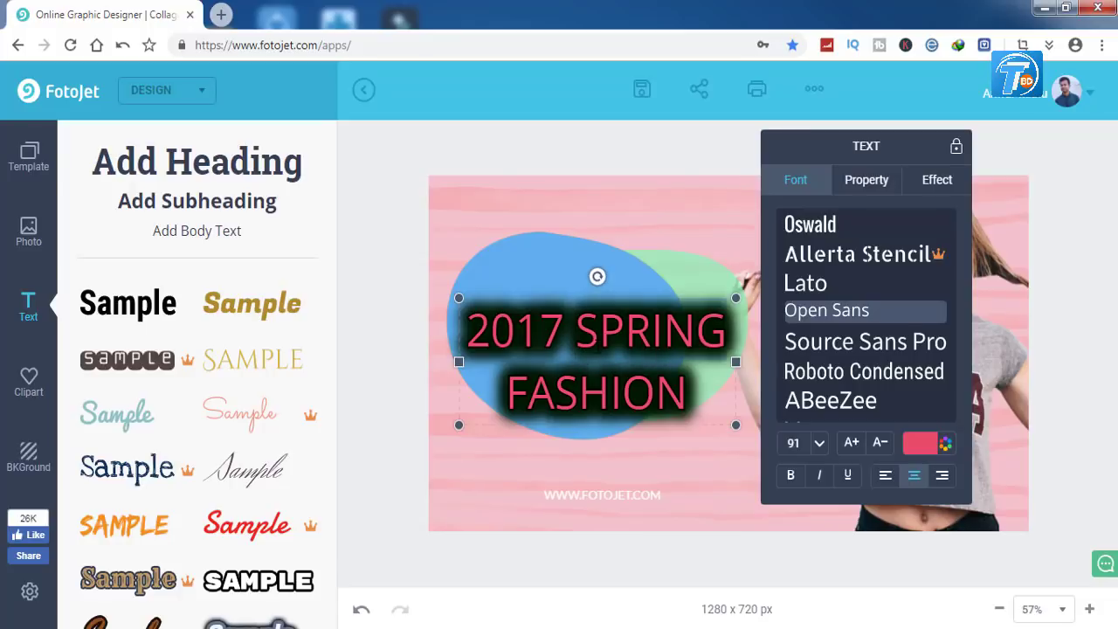
pyautogui.click(876, 17)
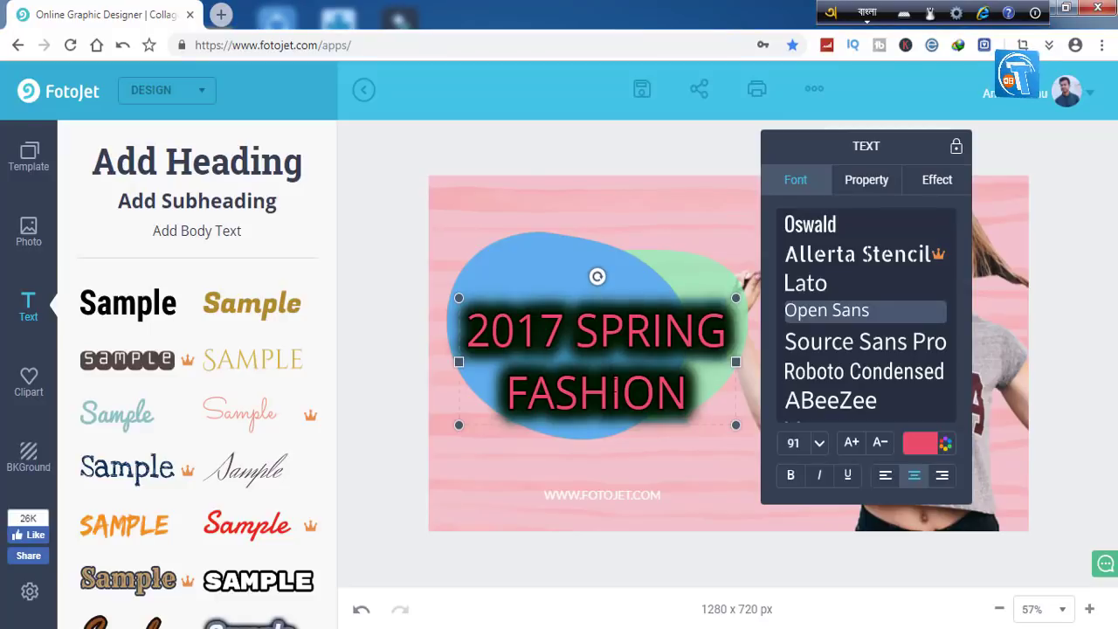
pyautogui.hotkey('ctrl', 'a')
pyautogui.press('BackSpace')
pyautogui.write('bangla')
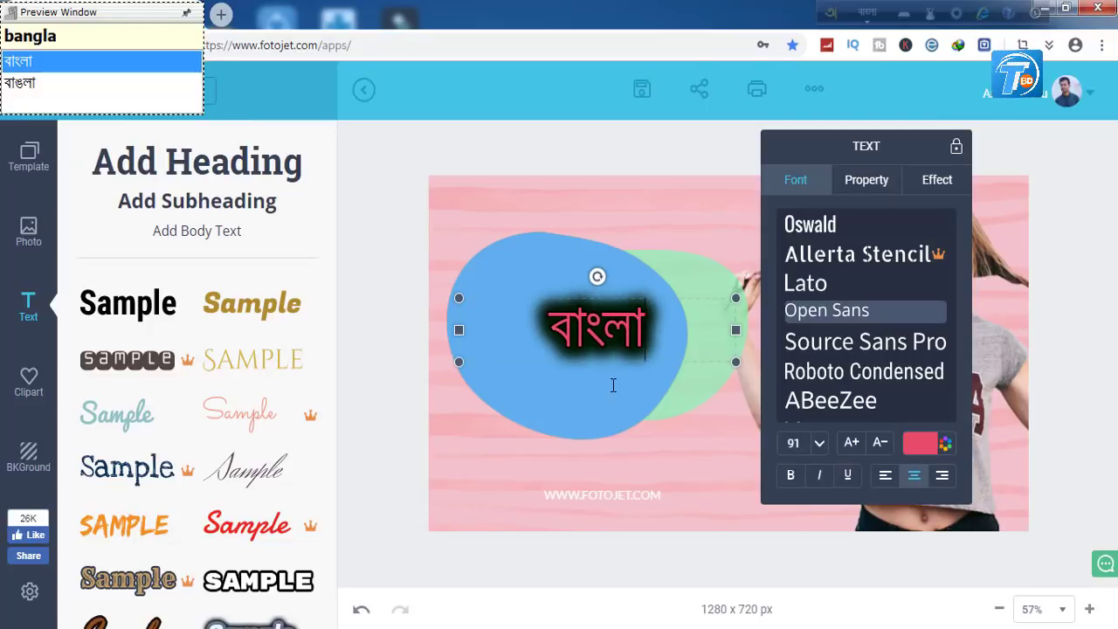
pyautogui.moveTo(459, 331); pyautogui.dragTo(442, 411)
pyautogui.click(397, 247)
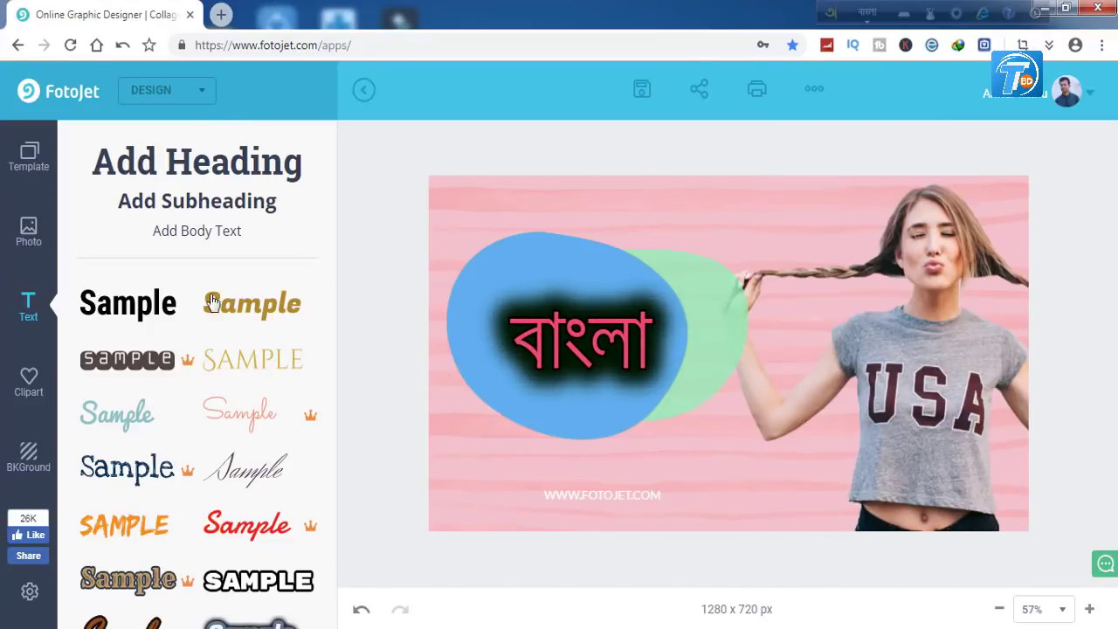
# Add a solid circle from the clipart shapes to the design
pyautogui.click(29, 380)
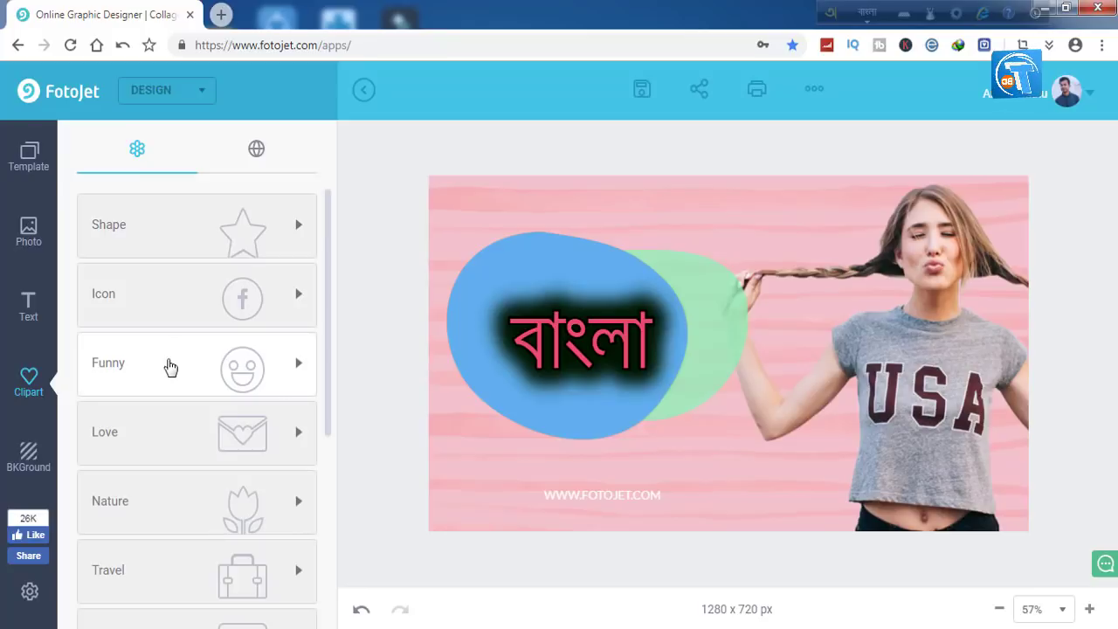
pyautogui.scroll(-3, 200, 487)
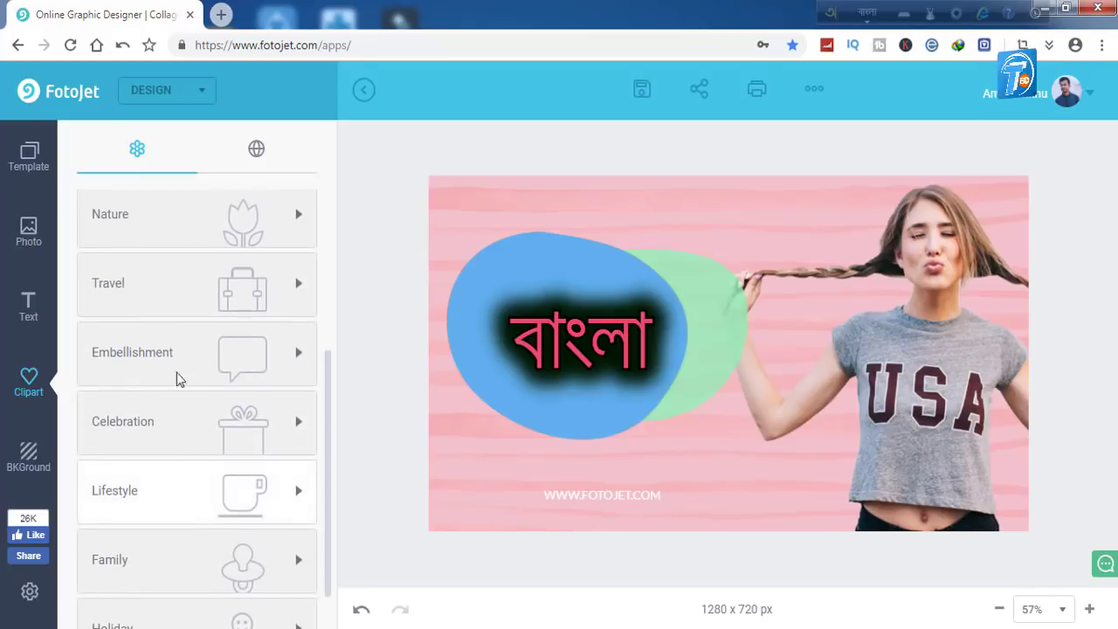
pyautogui.scroll(3, 170, 486)
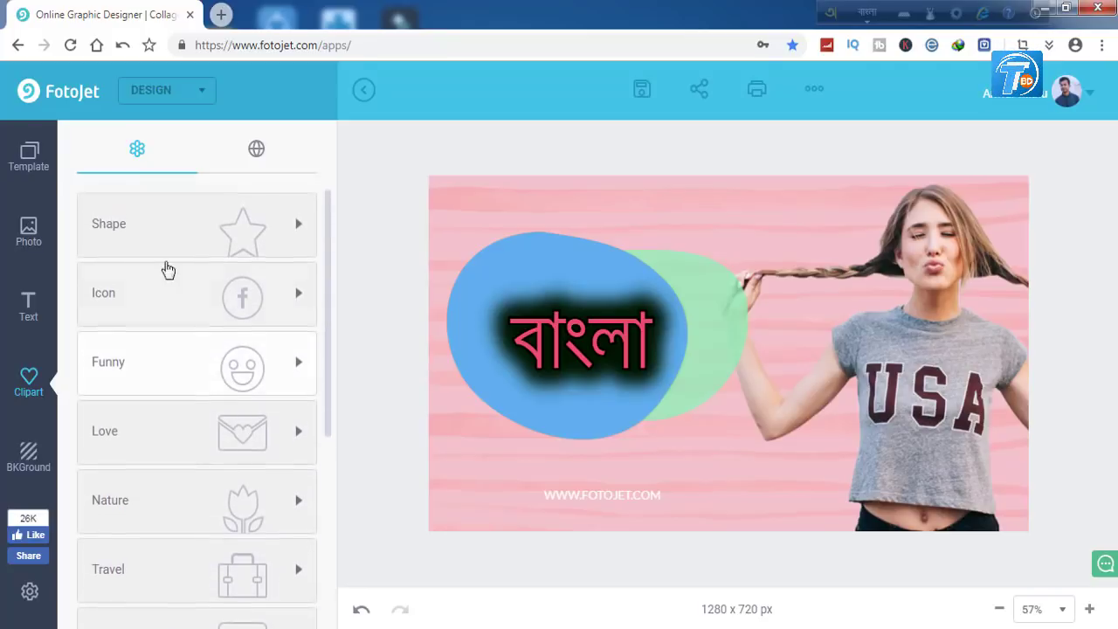
pyautogui.click(167, 231)
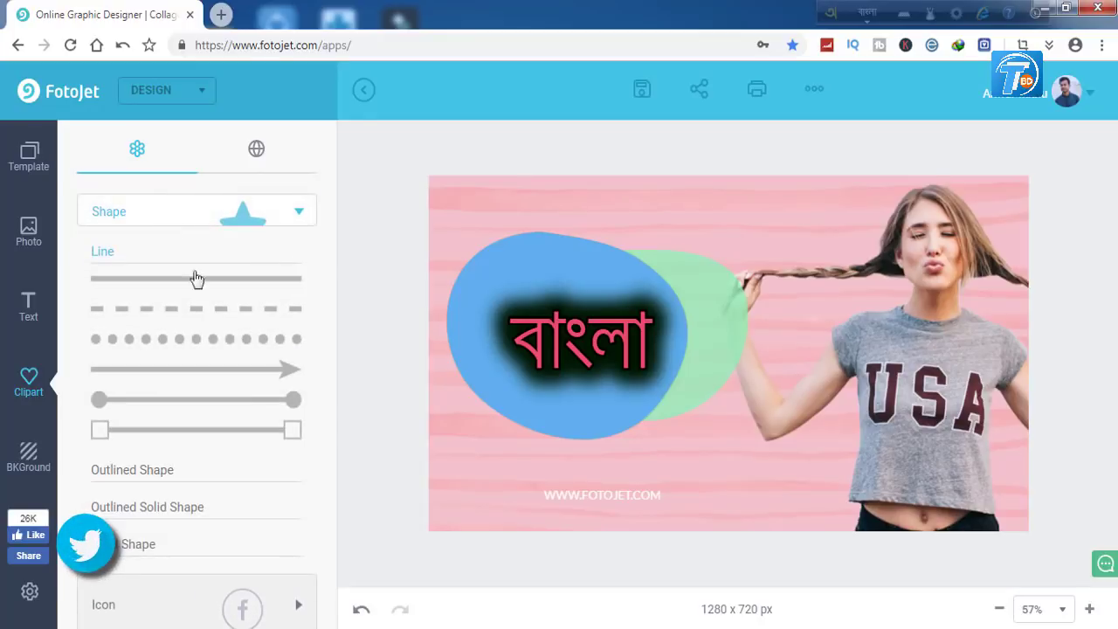
pyautogui.click(156, 545)
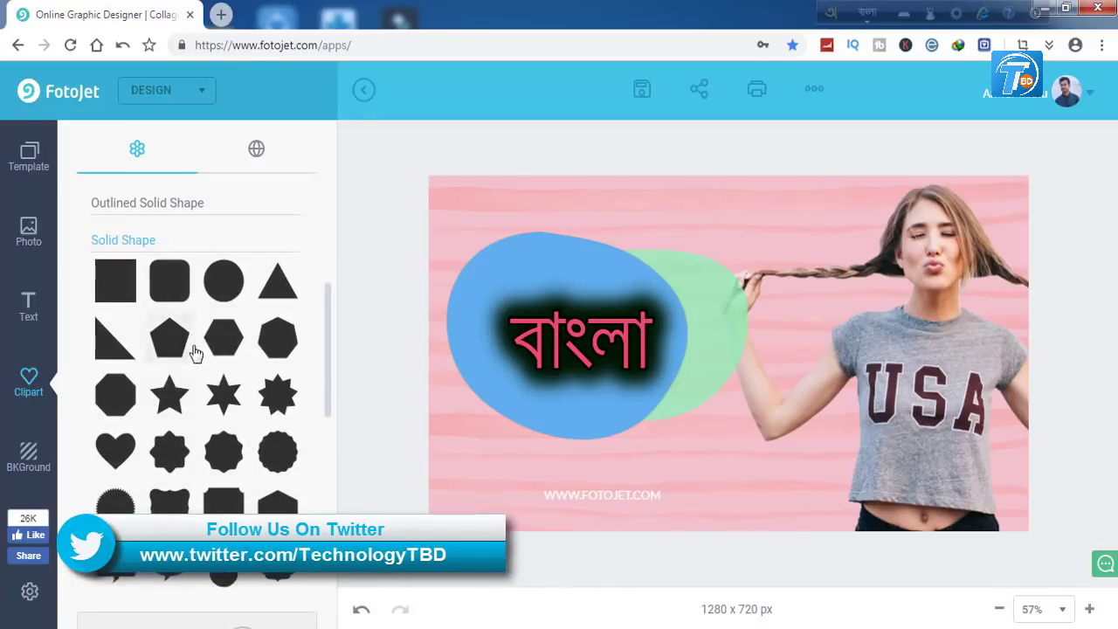
pyautogui.click(223, 281)
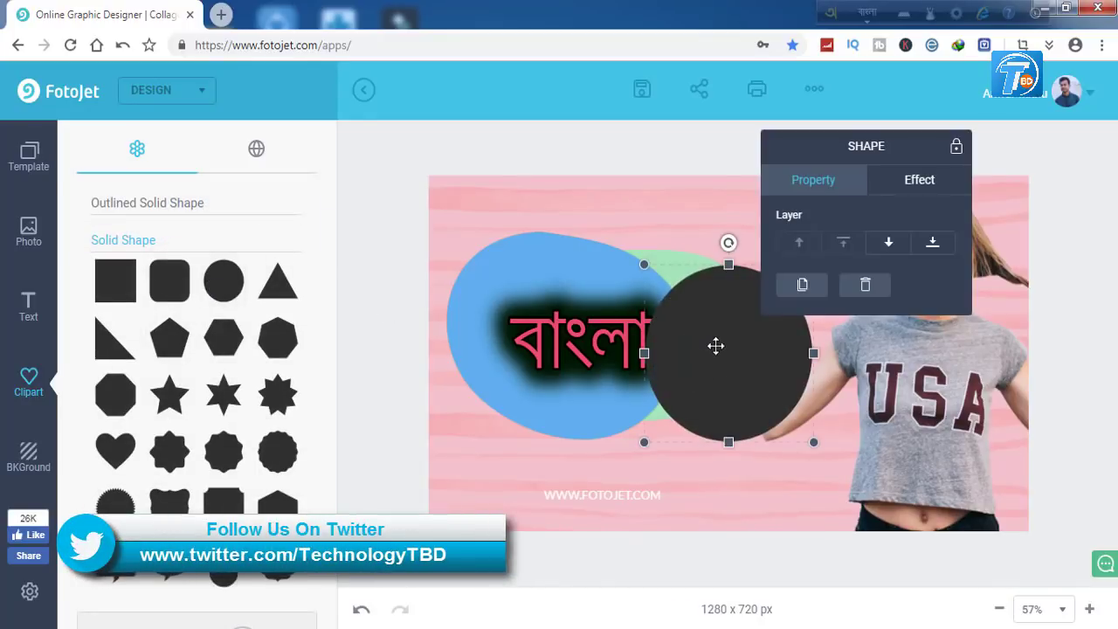
# Shrink the black circle and place it just below the green blob, beside the website address
pyautogui.moveTo(716, 344); pyautogui.dragTo(705, 421)
pyautogui.moveTo(633, 333); pyautogui.dragTo(703, 408)
pyautogui.moveTo(752, 449); pyautogui.dragTo(755, 419)
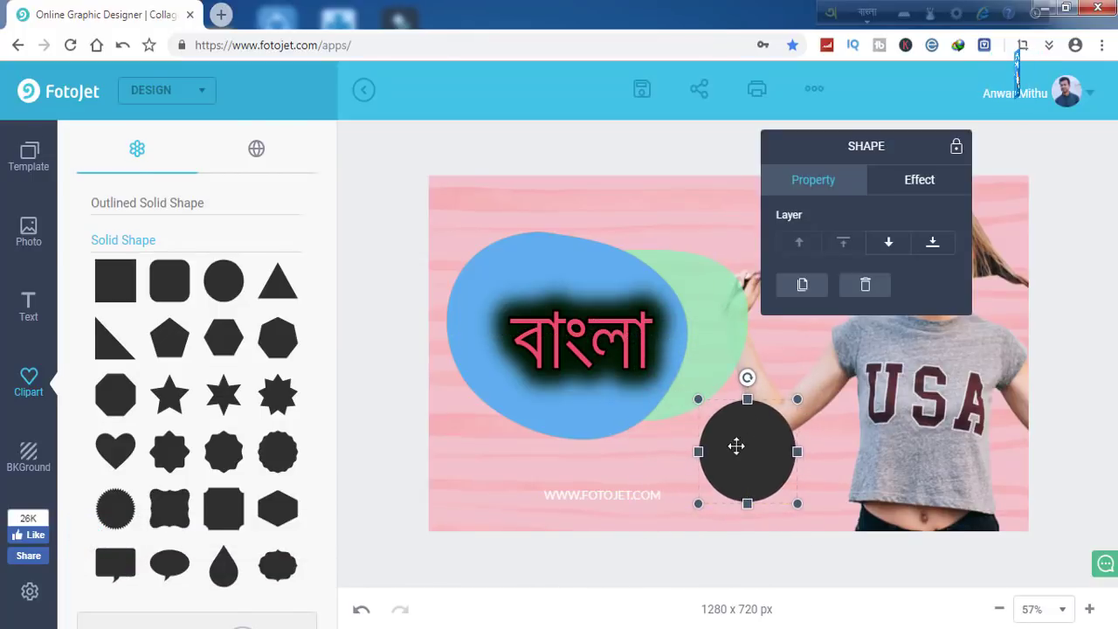
# Try a purple solid fill on the circle
pyautogui.click(914, 181)
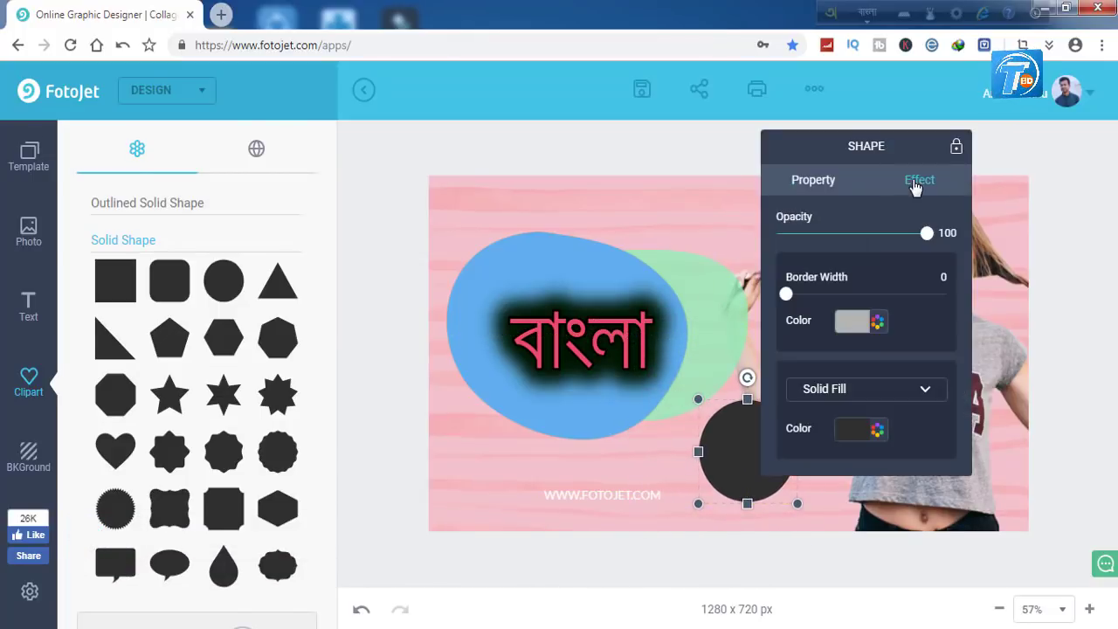
pyautogui.click(861, 432)
pyautogui.click(872, 358)
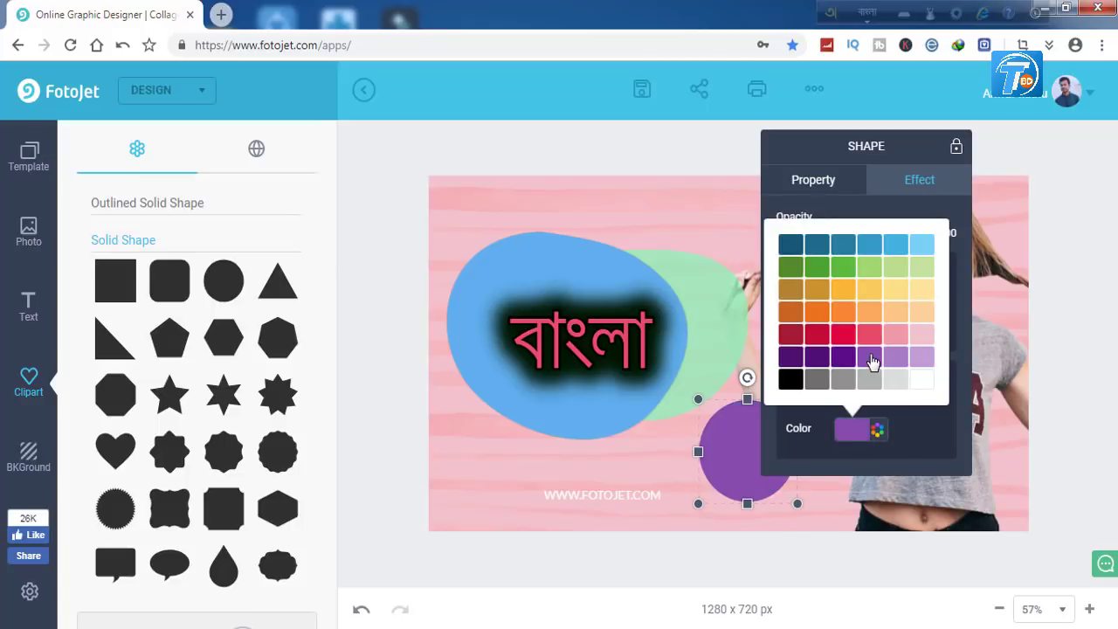
pyautogui.click(889, 431)
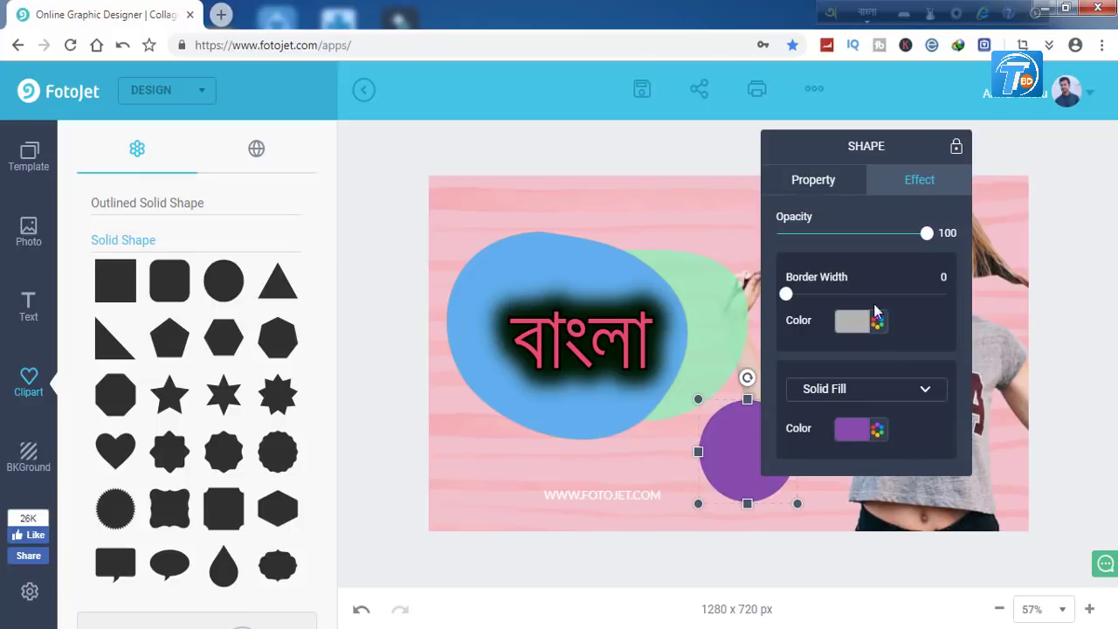
# Give the circle a linear red-to-blue gradient fill and a gray border with a width of 26
pyautogui.click(834, 400)
pyautogui.click(854, 464)
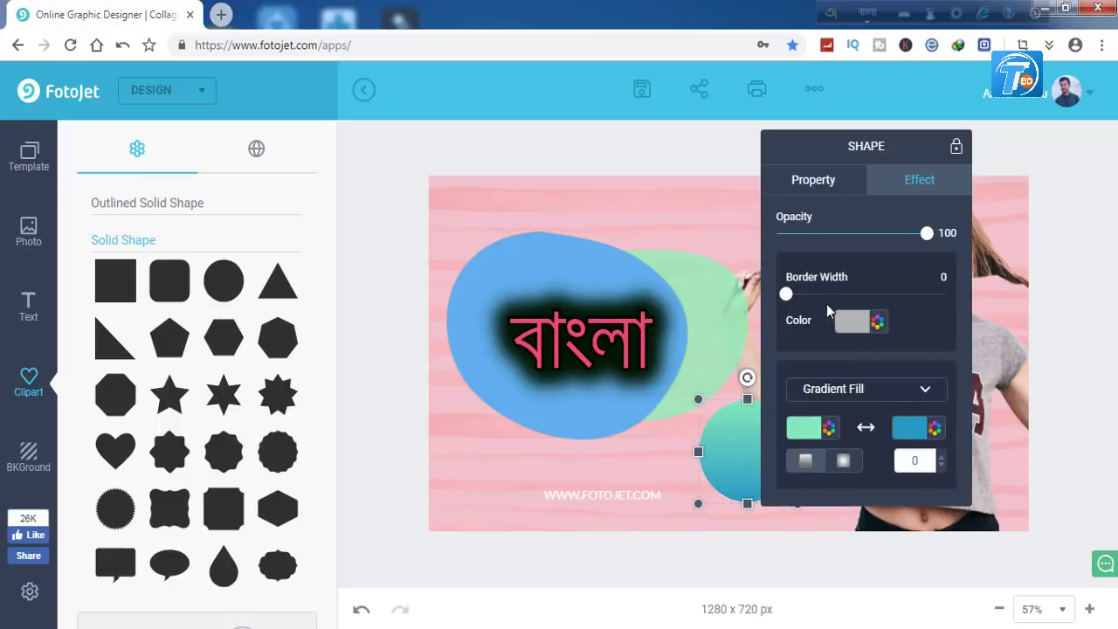
pyautogui.moveTo(788, 297)
pyautogui.mouseDown()
pyautogui.moveTo(861, 296)
pyautogui.moveTo(807, 296)
pyautogui.mouseUp()
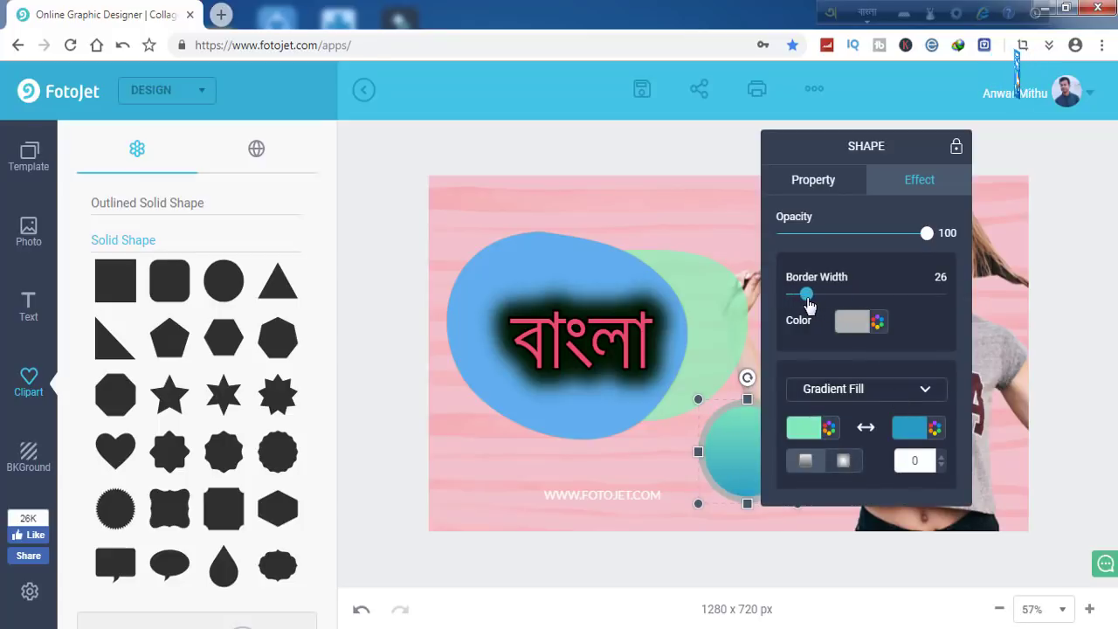
pyautogui.click(661, 143)
pyautogui.click(741, 441)
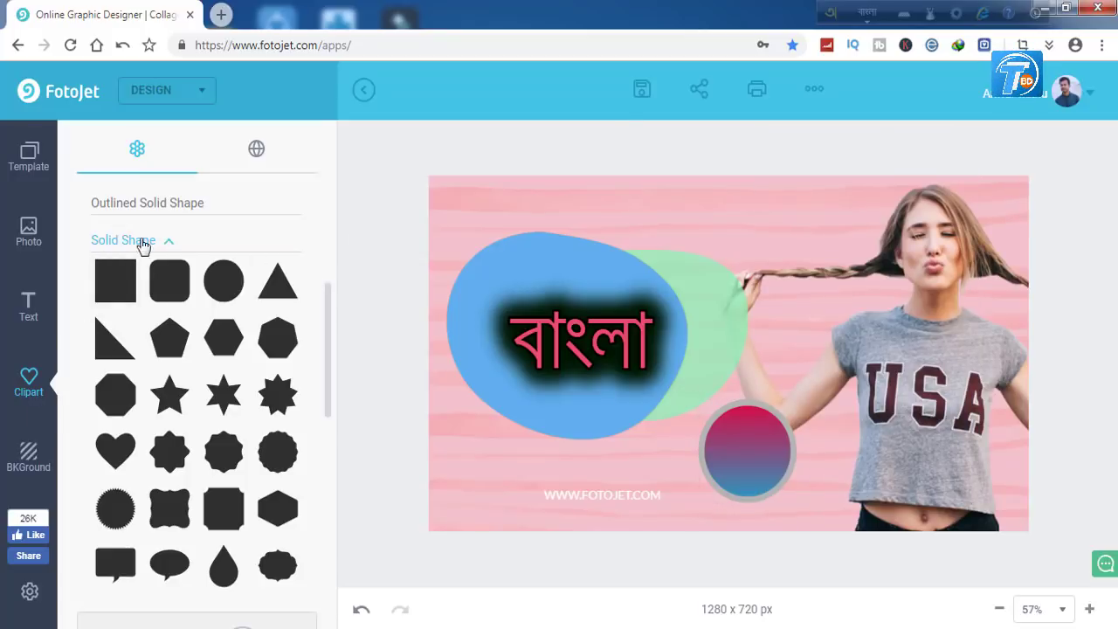
# Look through the social media icons, the online clipart search, the photo library and the template list
pyautogui.click(144, 246)
pyautogui.click(140, 306)
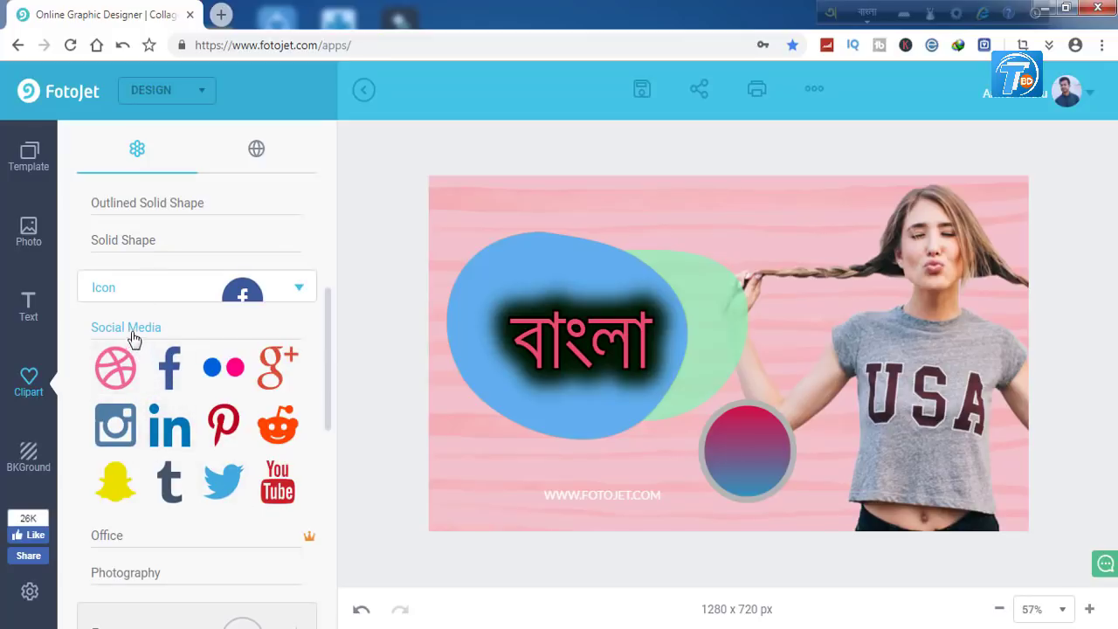
pyautogui.click(137, 288)
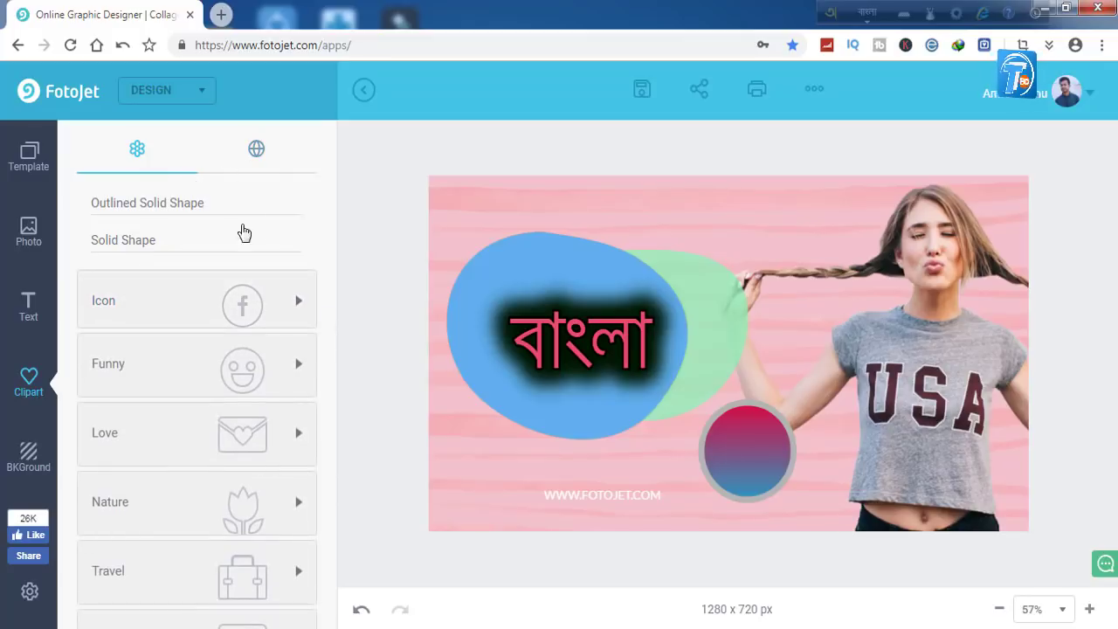
pyautogui.scroll(5, 254, 223)
pyautogui.click(246, 158)
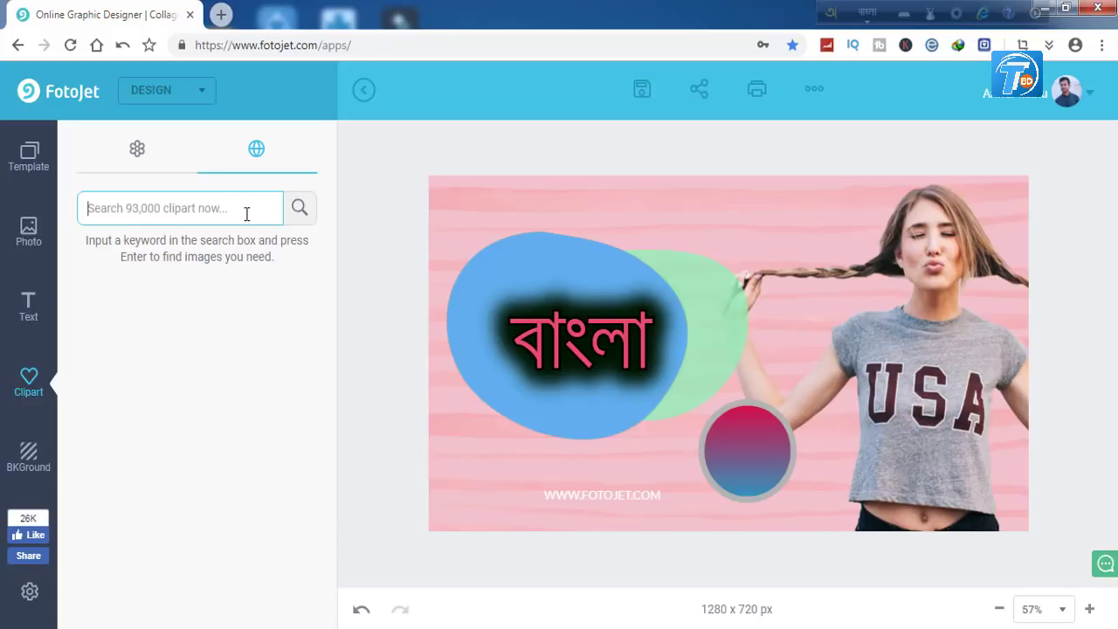
pyautogui.click(19, 248)
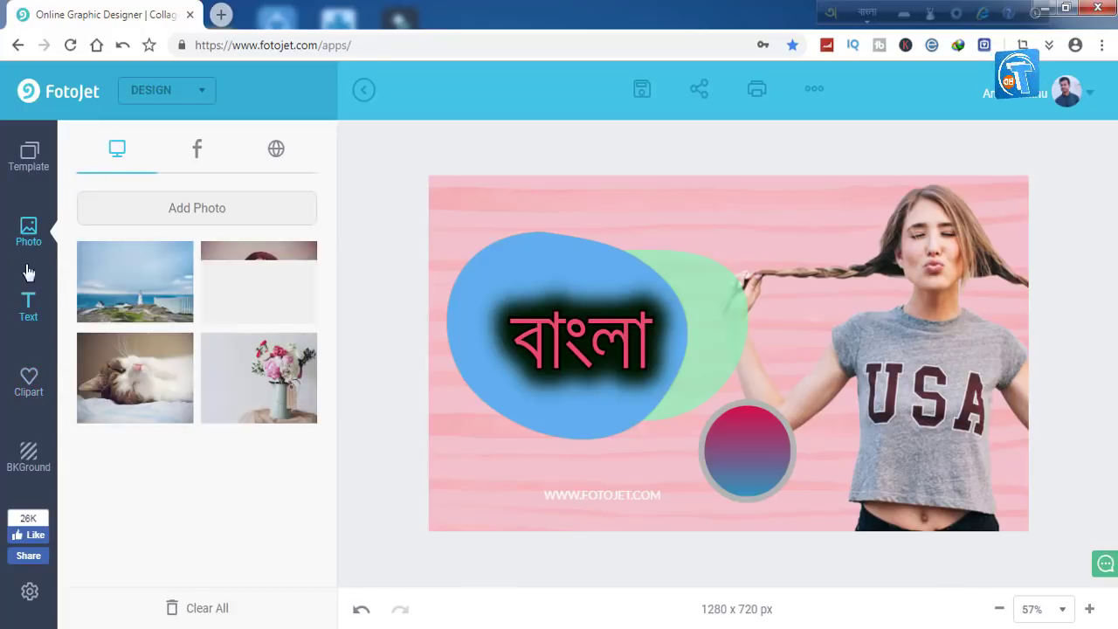
pyautogui.click(36, 170)
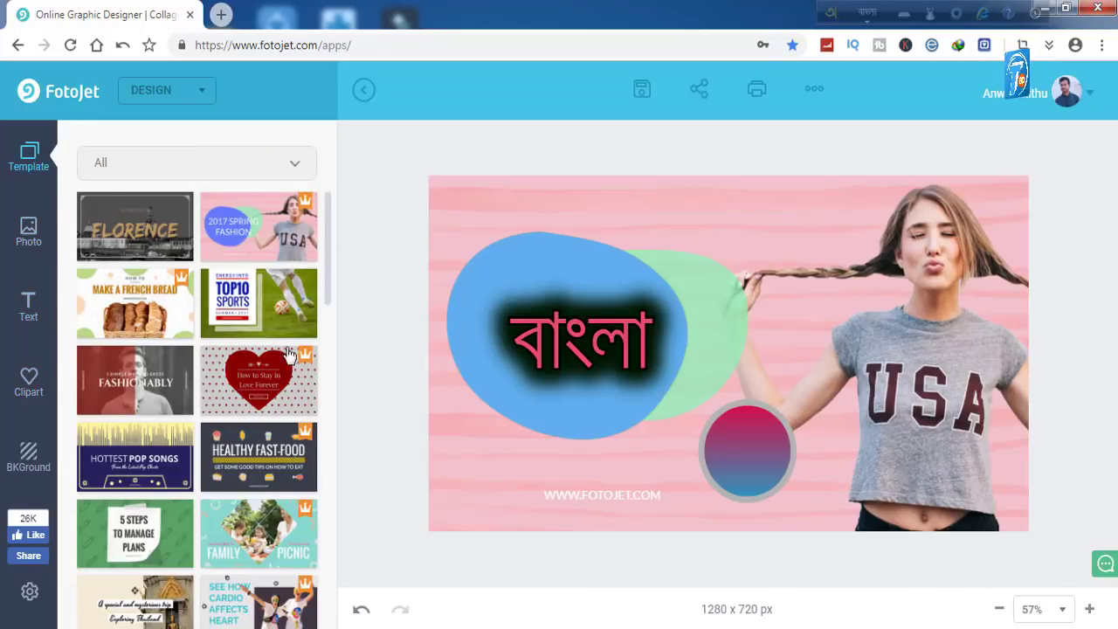
# Select all the elements on the canvas and delete them, leaving only the background
pyautogui.moveTo(393, 176); pyautogui.dragTo(1074, 587)
pyautogui.press('Delete')
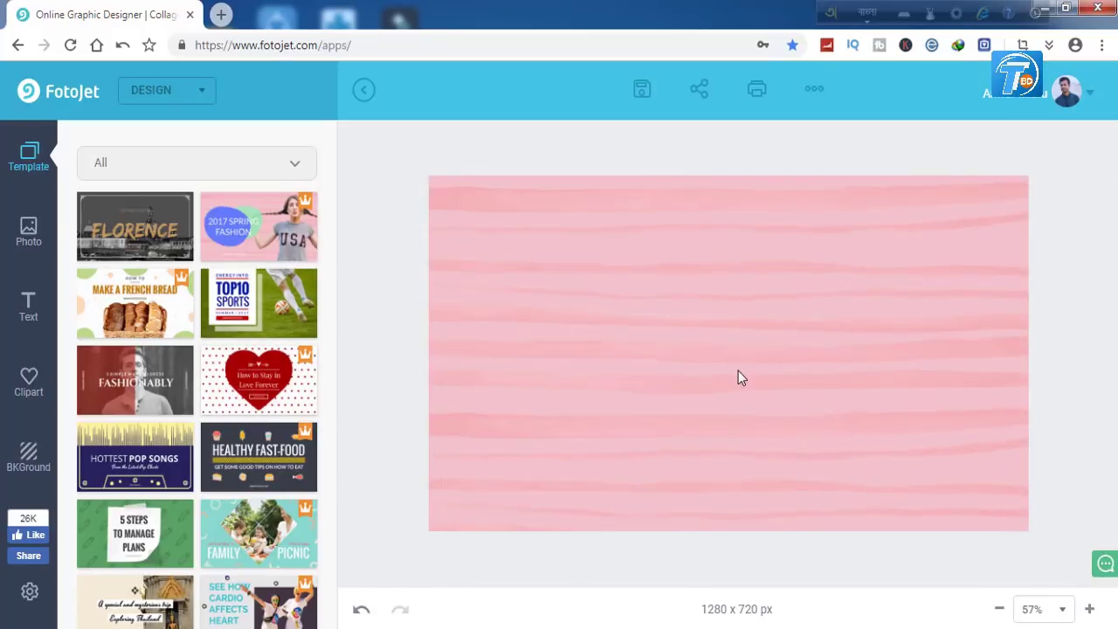
# Apply the yellow background pattern with small light triangles to the canvas
pyautogui.click(18, 447)
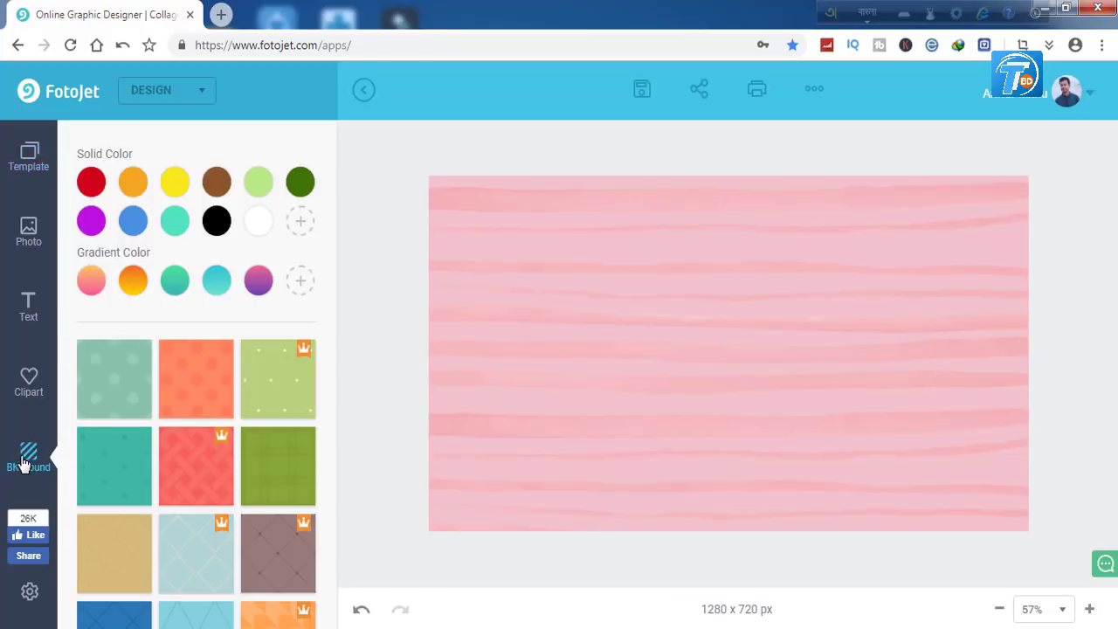
pyautogui.scroll(-20, 122, 462)
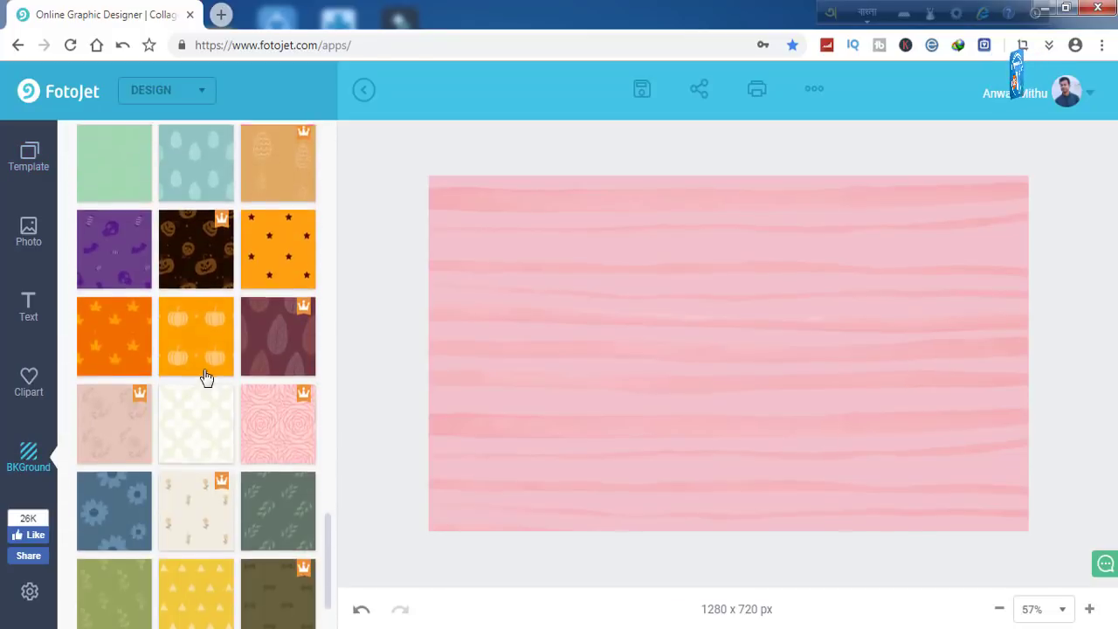
pyautogui.click(172, 508)
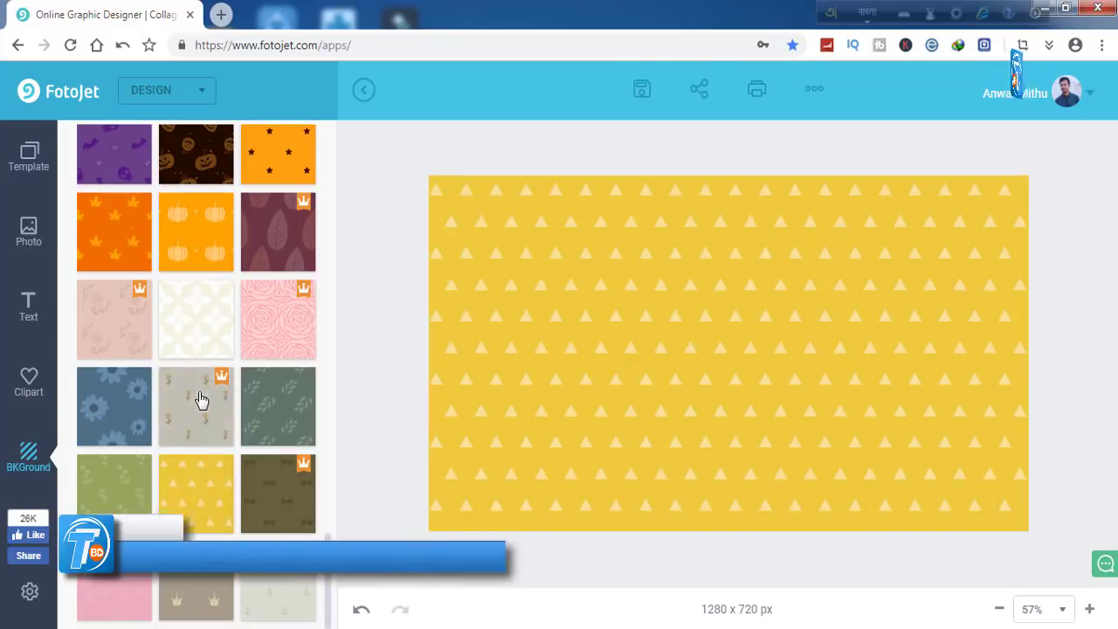
# Try out the brown argyle and beige circle background patterns on the canvas
pyautogui.scroll(6, 200, 399)
pyautogui.click(190, 232)
pyautogui.click(120, 239)
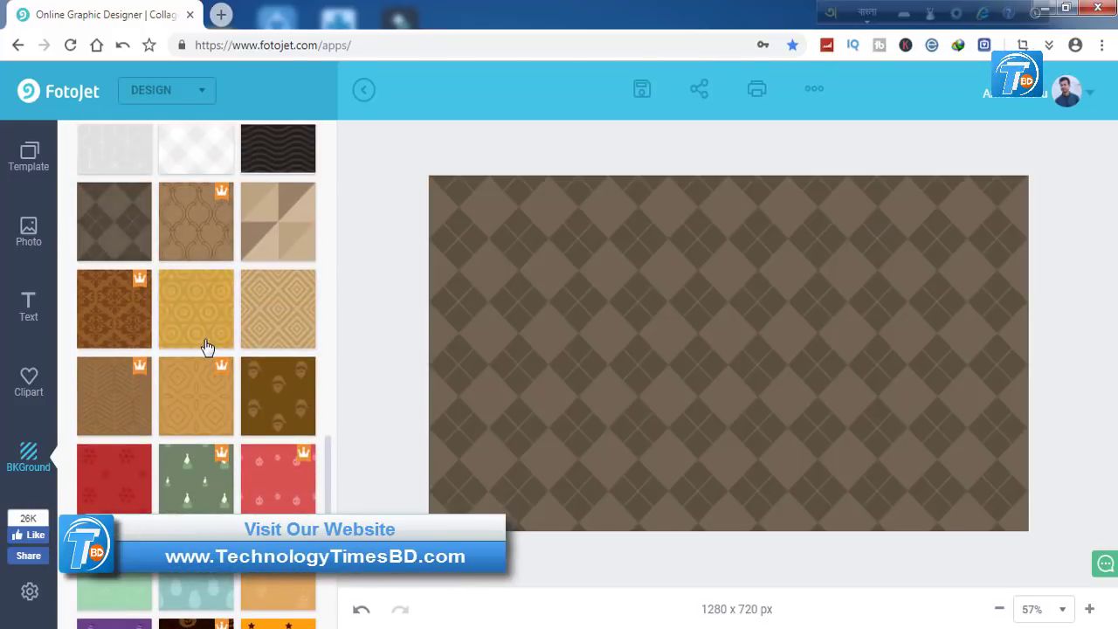
pyautogui.scroll(5, 207, 348)
pyautogui.click(197, 341)
pyautogui.click(277, 345)
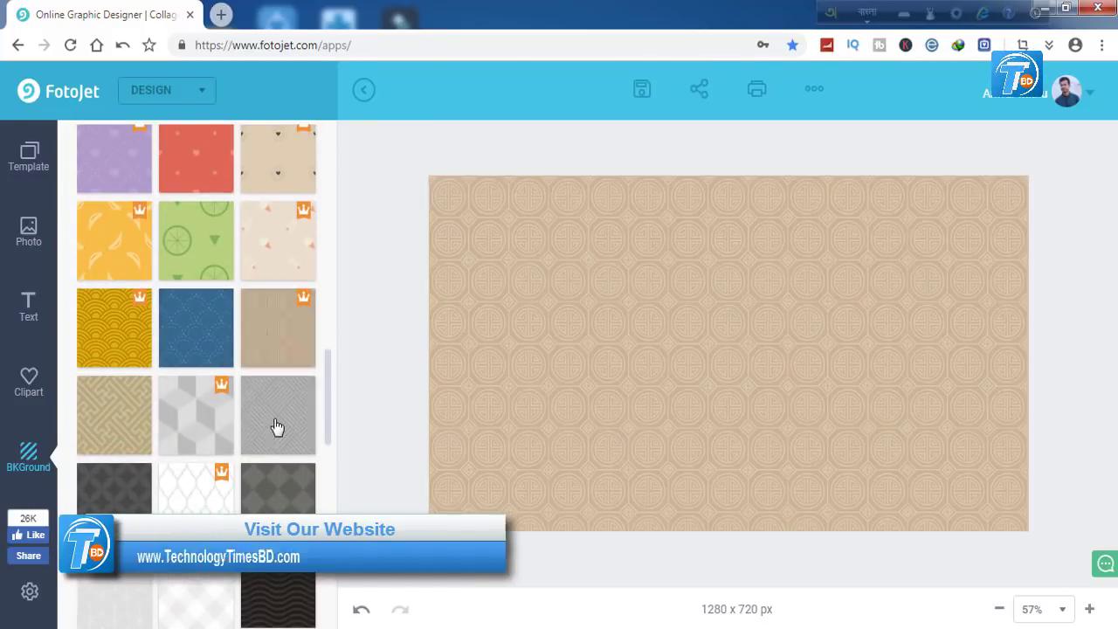
# Try out the gray textured, pink diagonal-stripe and dark red zigzag background patterns
pyautogui.click(272, 422)
pyautogui.scroll(5, 248, 388)
pyautogui.click(204, 357)
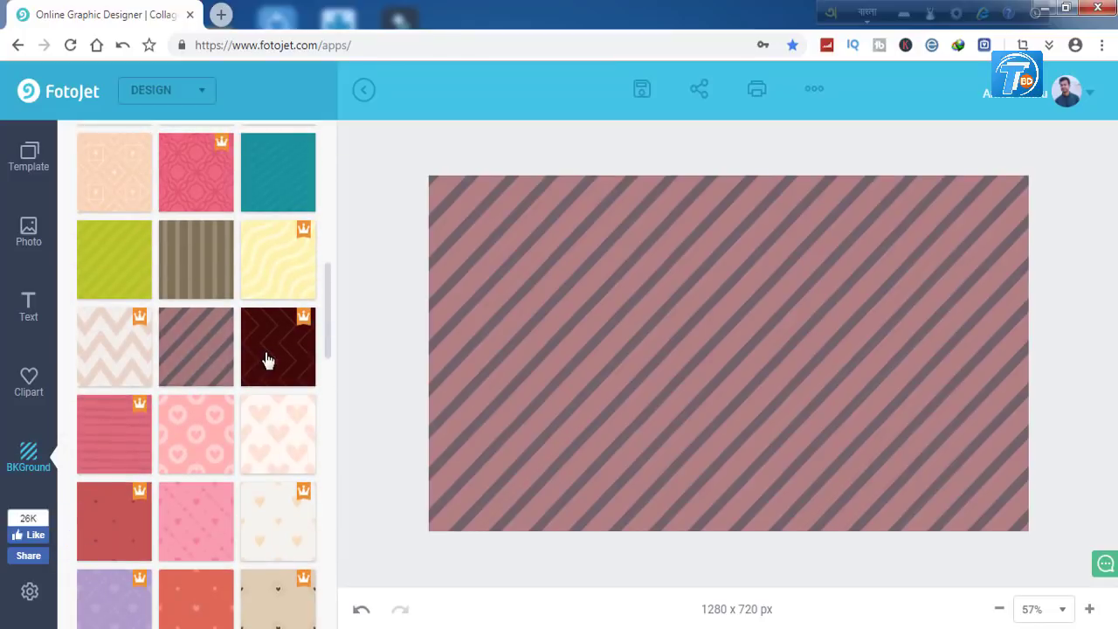
pyautogui.click(267, 359)
# Try out the light blue geometric, pale blue lattice and mauve diamond-lattice background patterns
pyautogui.scroll(5, 268, 361)
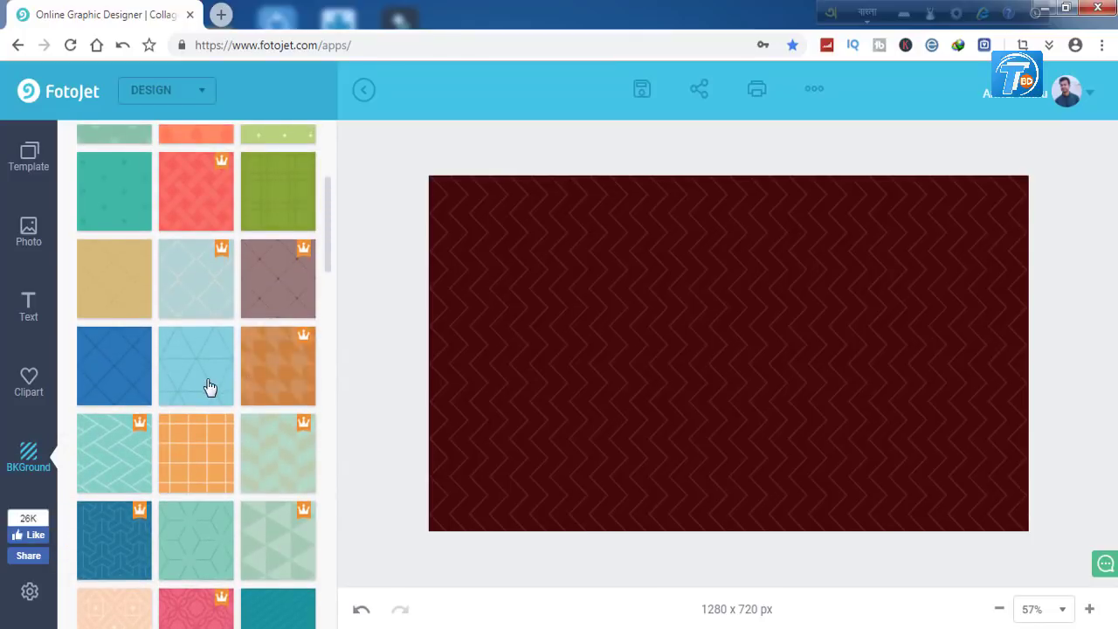
pyautogui.click(208, 384)
pyautogui.click(182, 304)
pyautogui.click(275, 294)
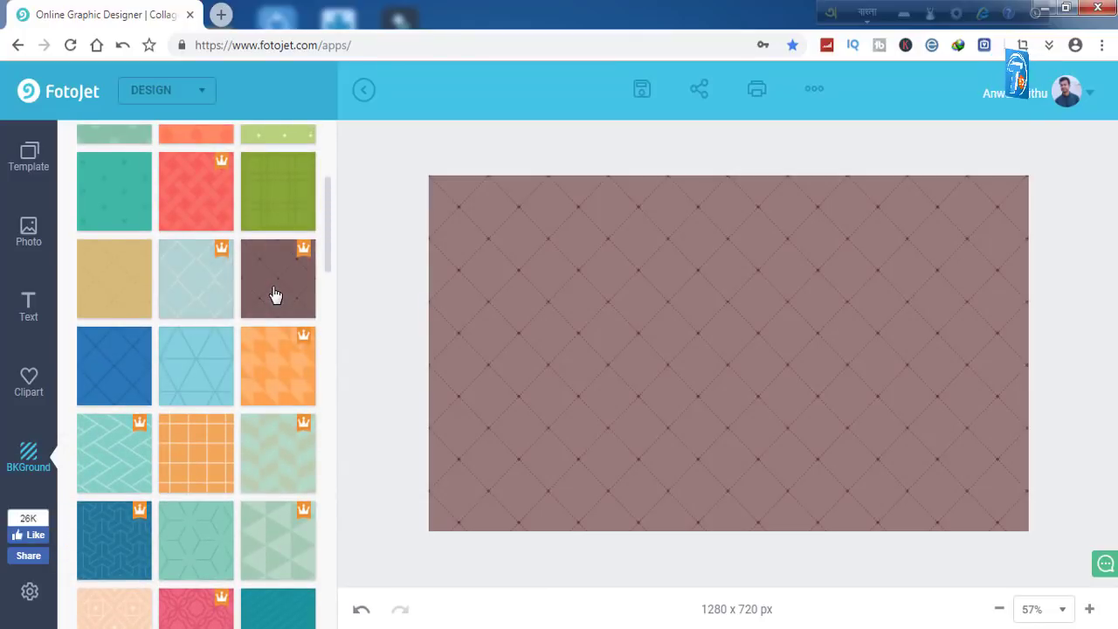
# Apply the light green background pattern with small dots to the canvas
pyautogui.scroll(3, 274, 294)
pyautogui.click(137, 381)
pyautogui.click(276, 385)
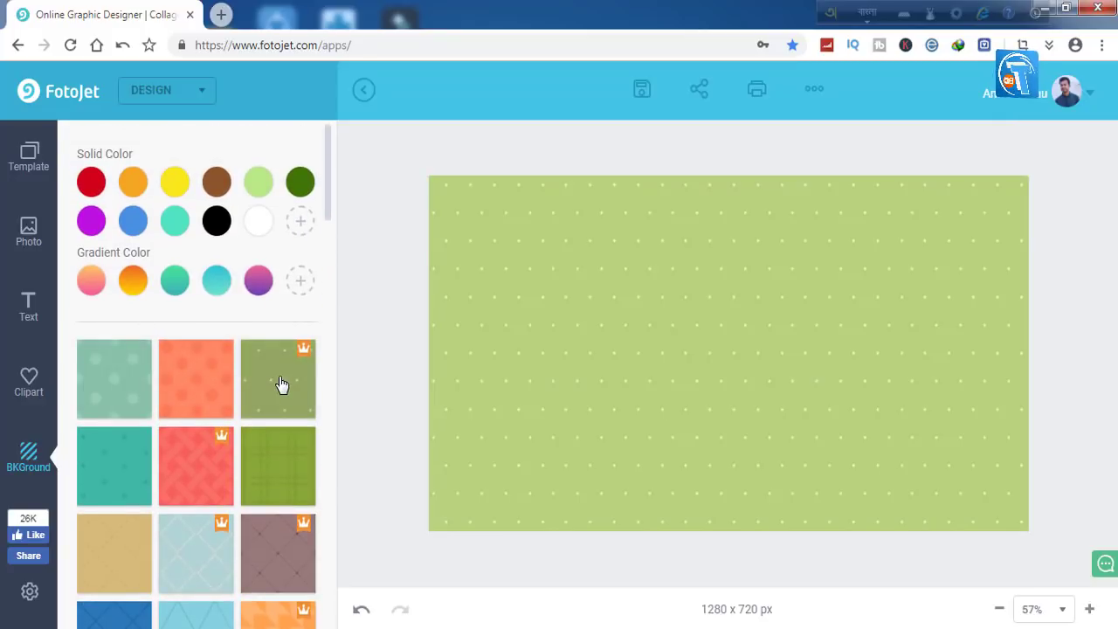
# Import the Facebook logo picture 3-2-facebook-png-pic-thumb from the computer into the photo library
pyautogui.click(28, 234)
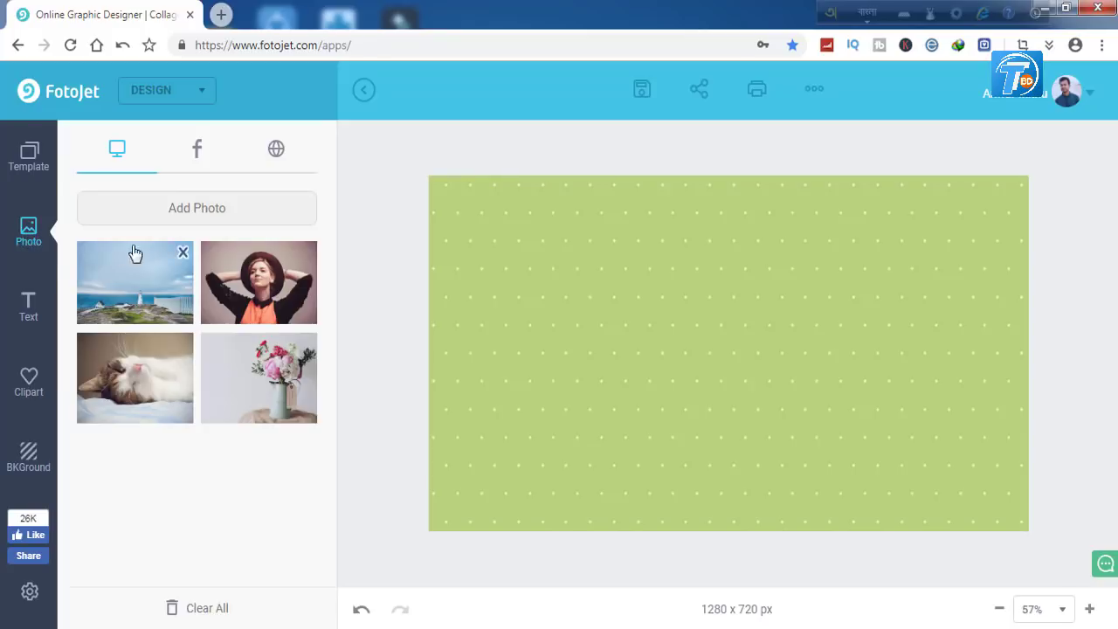
pyautogui.click(201, 211)
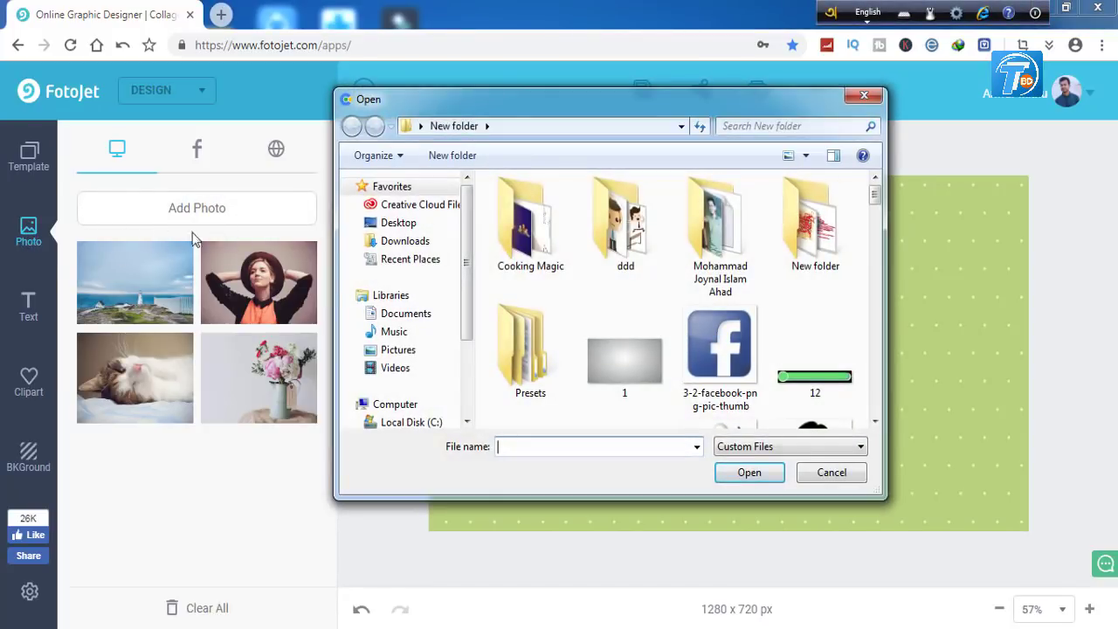
pyautogui.doubleClick(720, 345)
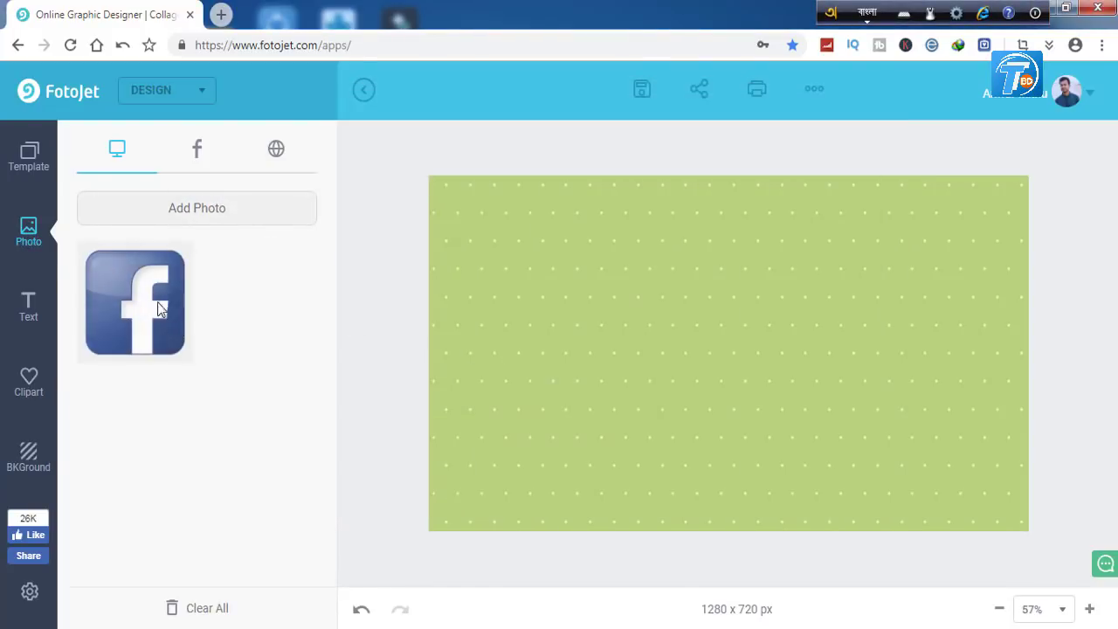
# Place the imported Facebook logo near the middle of the canvas and enlarge it
pyautogui.moveTo(160, 309); pyautogui.dragTo(688, 331)
pyautogui.moveTo(642, 266); pyautogui.dragTo(580, 245)
pyautogui.click(560, 161)
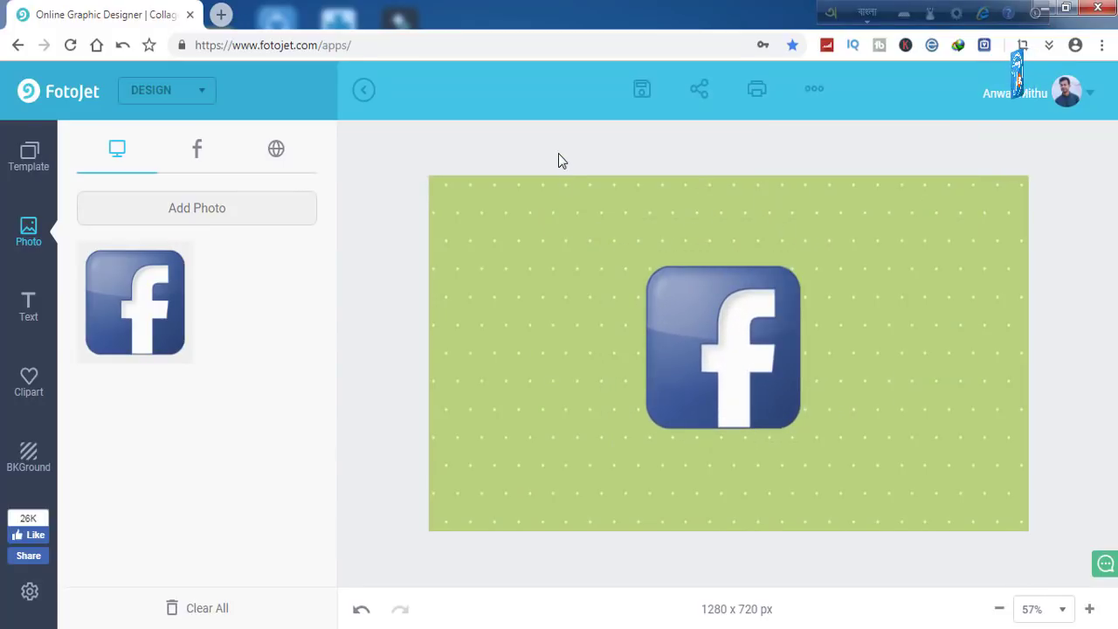
# Look through the text styles, the online clipart search and the computer, Facebook and web photo sources
pyautogui.click(41, 306)
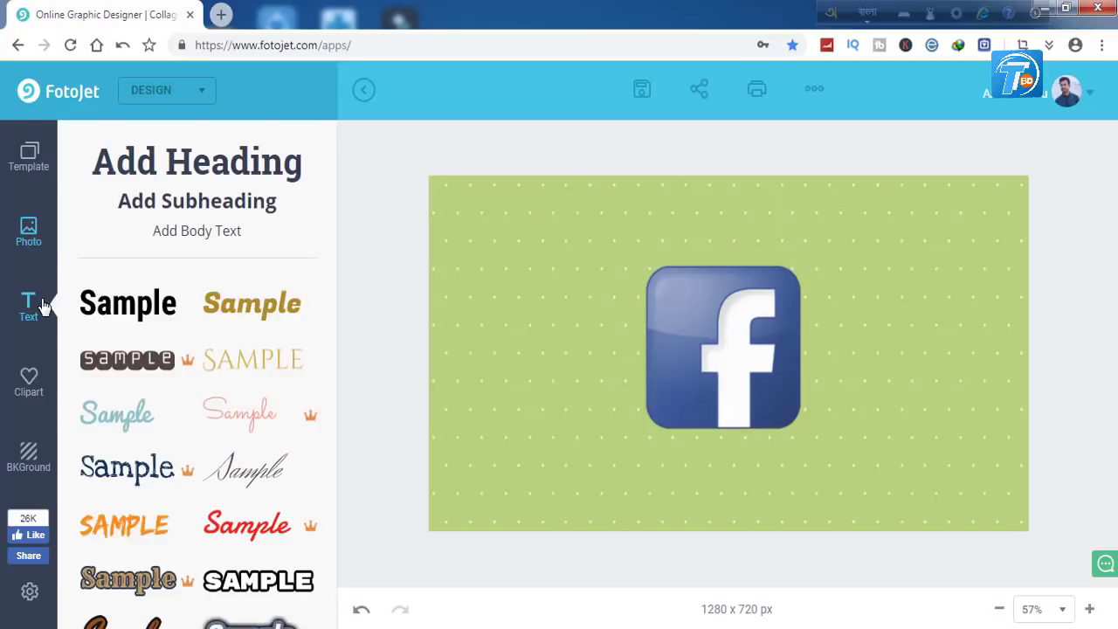
pyautogui.click(29, 393)
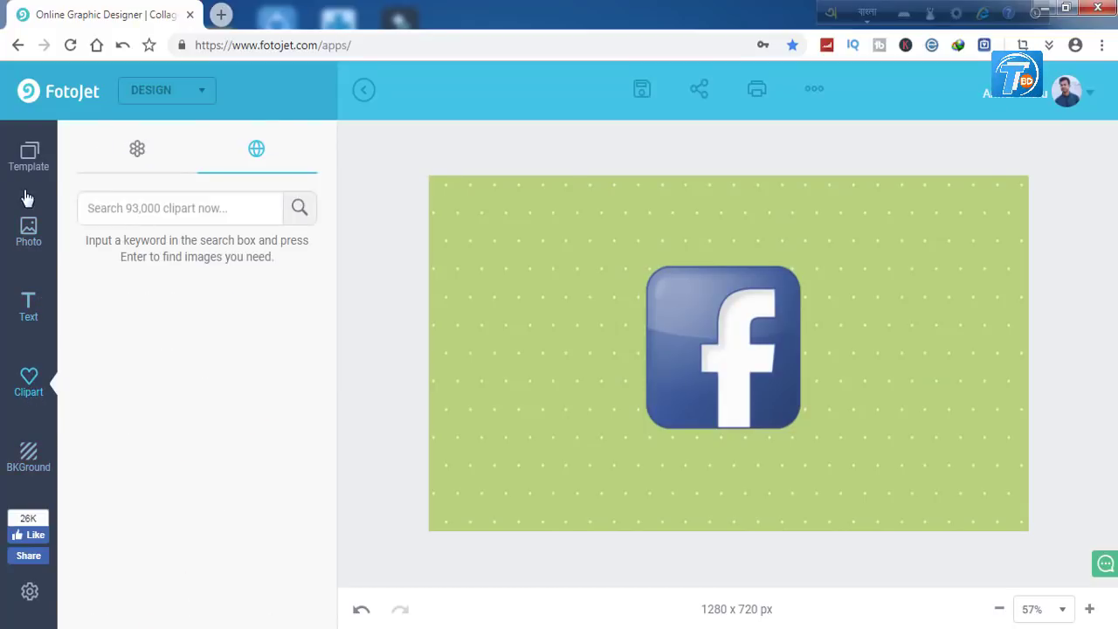
pyautogui.click(30, 236)
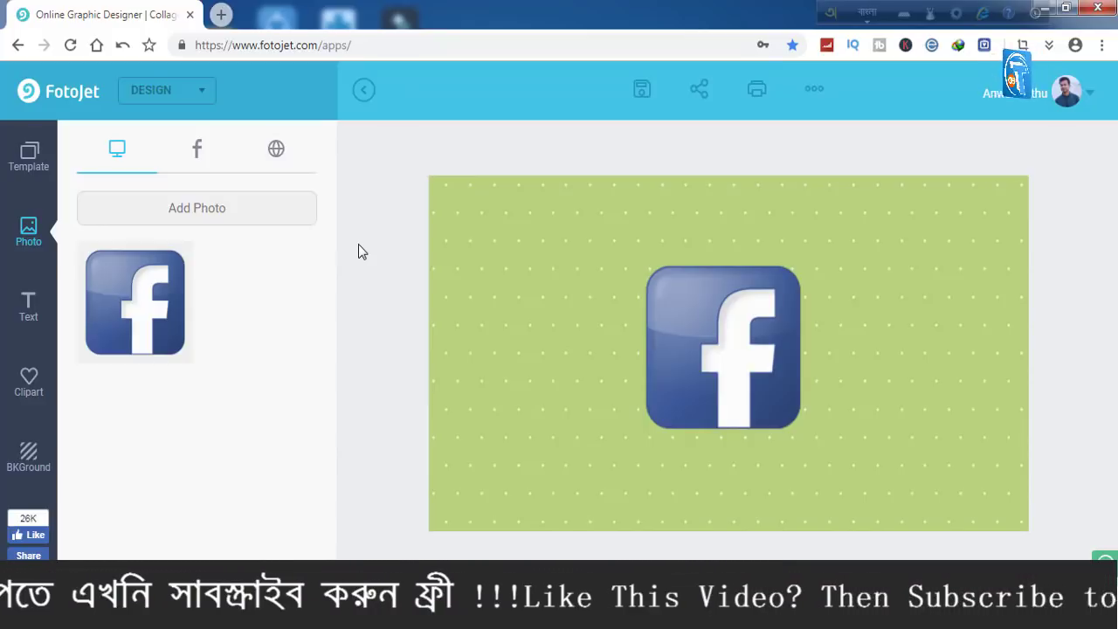
pyautogui.click(203, 158)
pyautogui.click(262, 157)
pyautogui.click(188, 159)
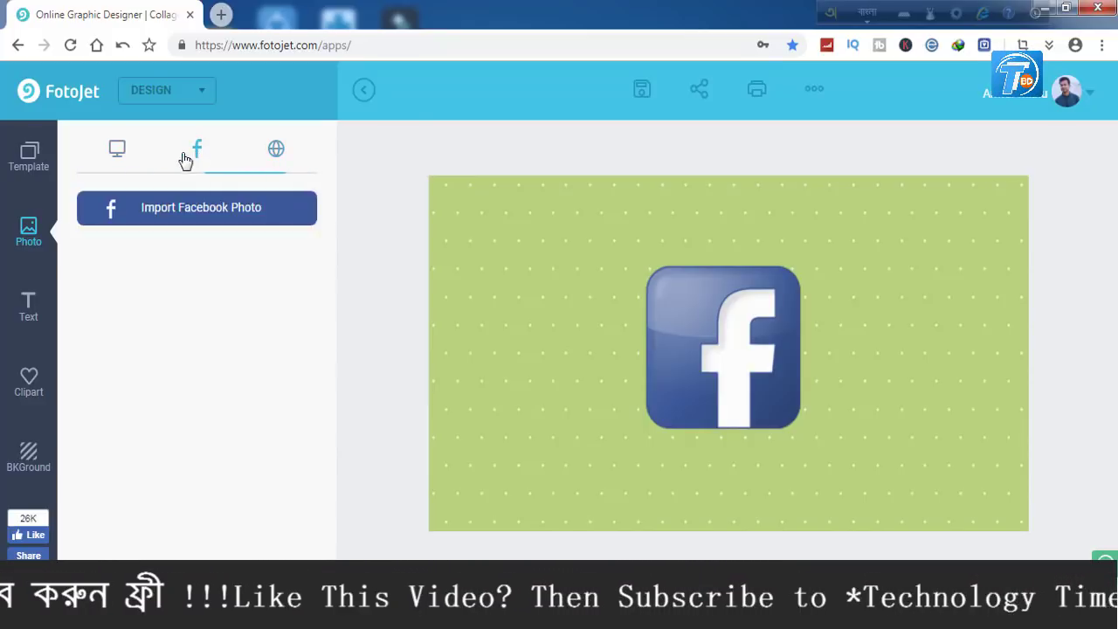
pyautogui.click(118, 150)
# Open the FotoJet home page in a new browser tab
pyautogui.click(87, 106)
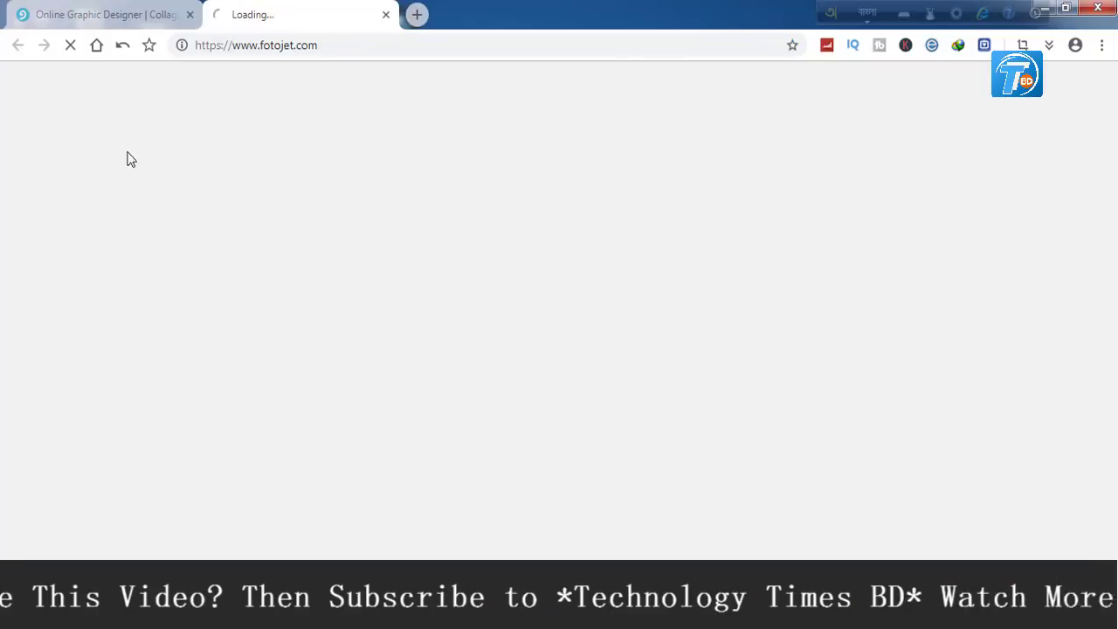